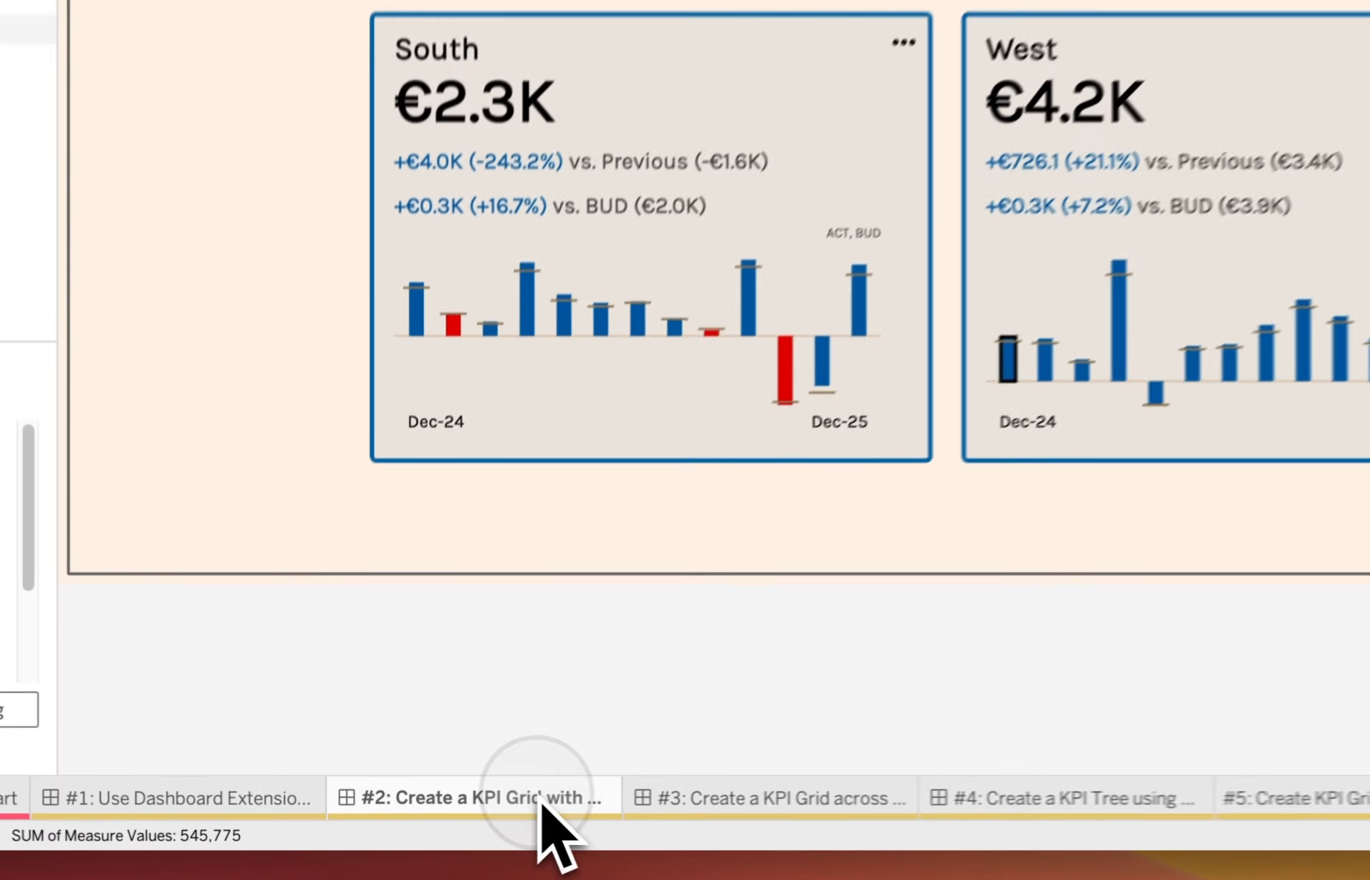
# Add a new blank worksheet after #2 KPI Grid and name it 'Grid View'.
pyautogui.rightClick(432, 828)
pyautogui.click(710, 278)
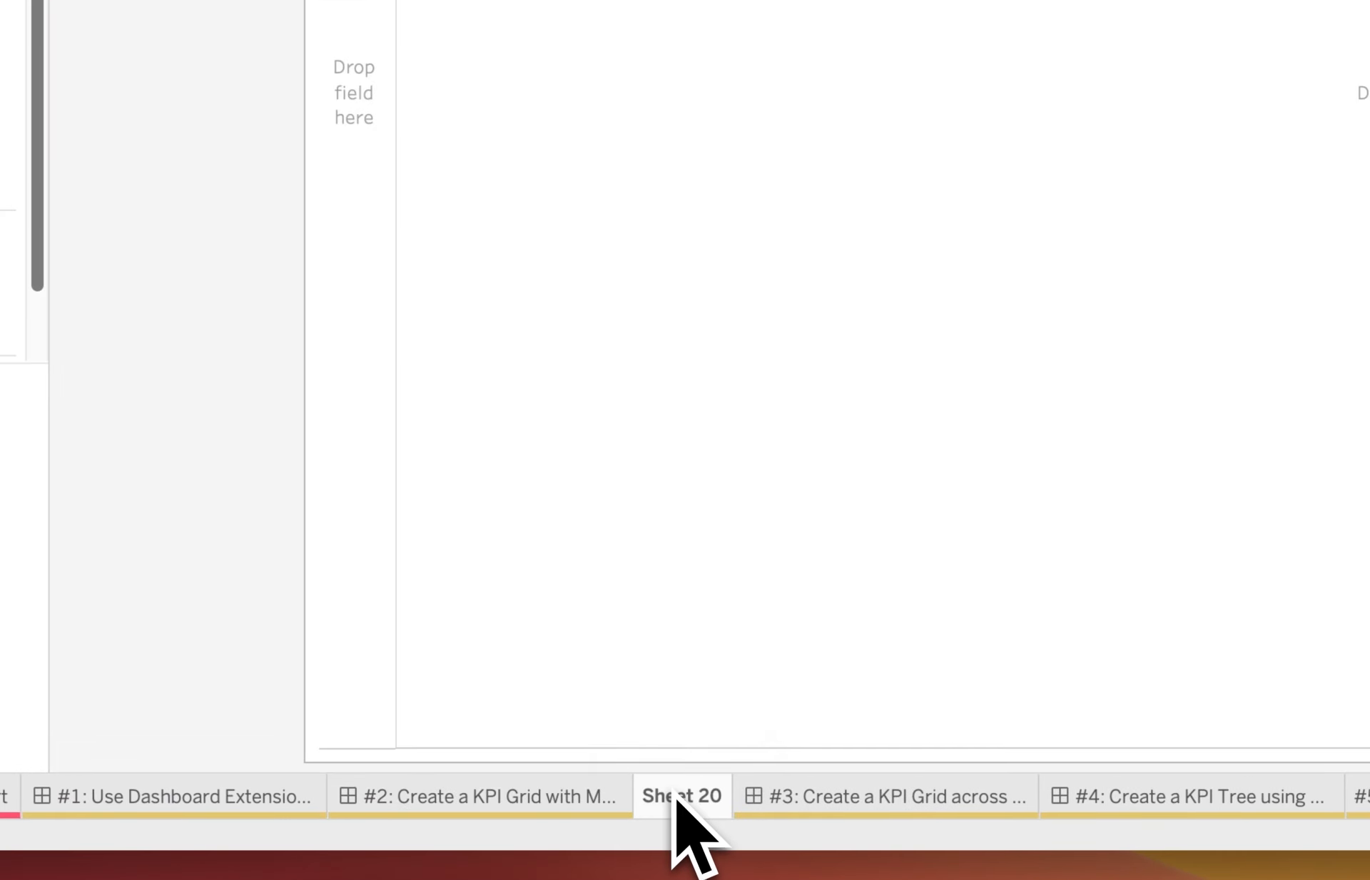
pyautogui.doubleClick(678, 797)
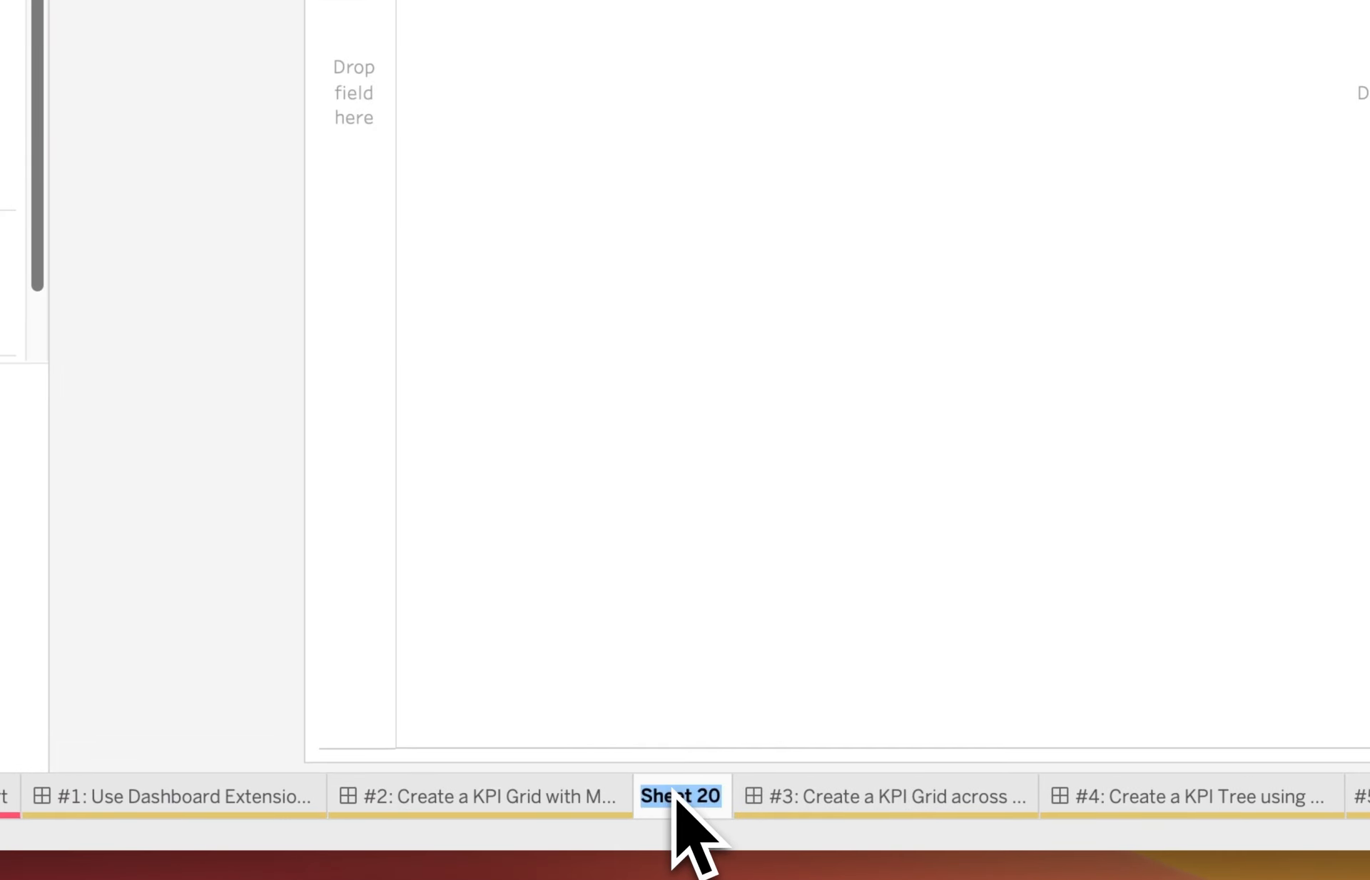
pyautogui.write('Grid View')
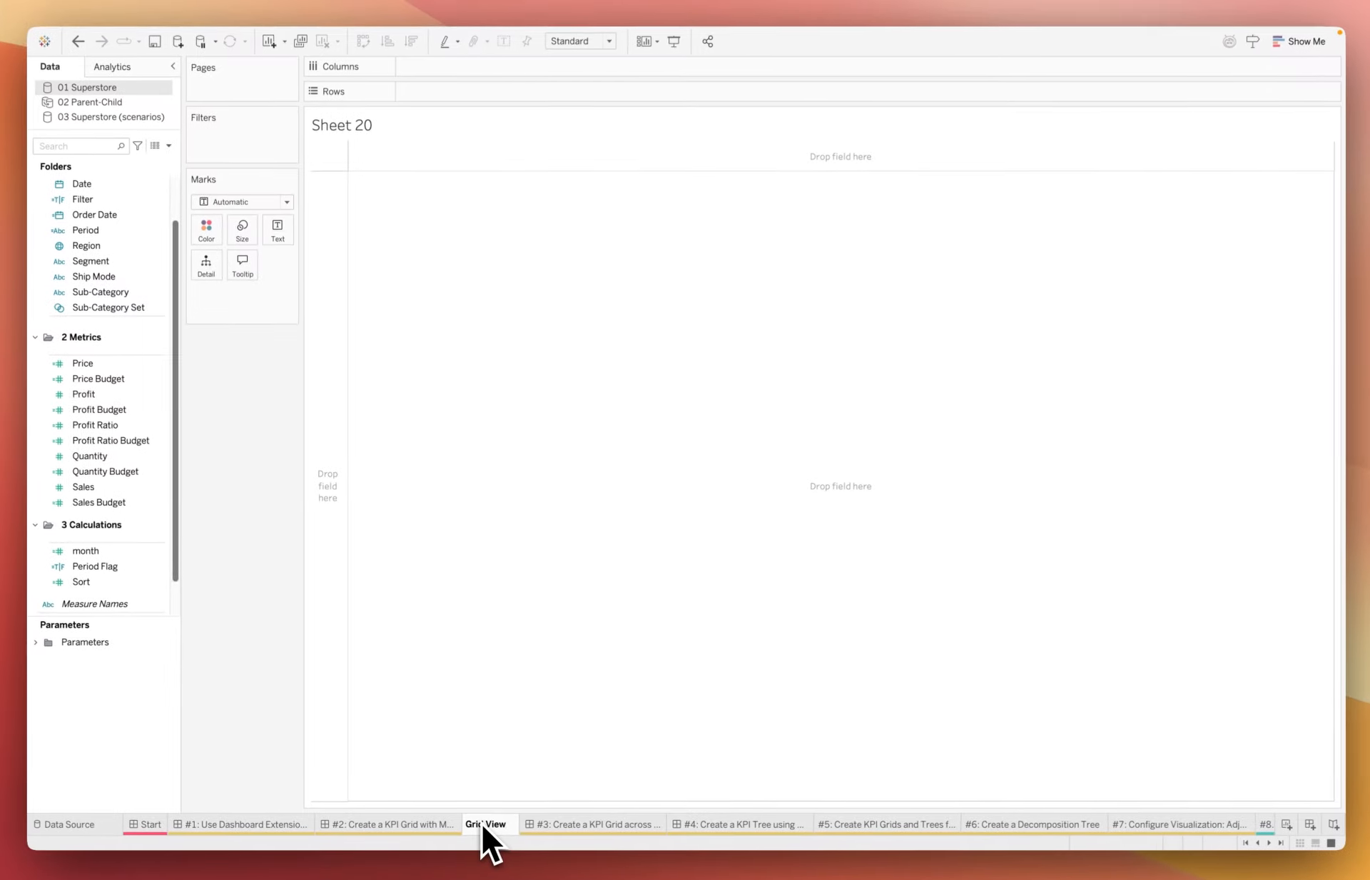
pyautogui.press('Return')
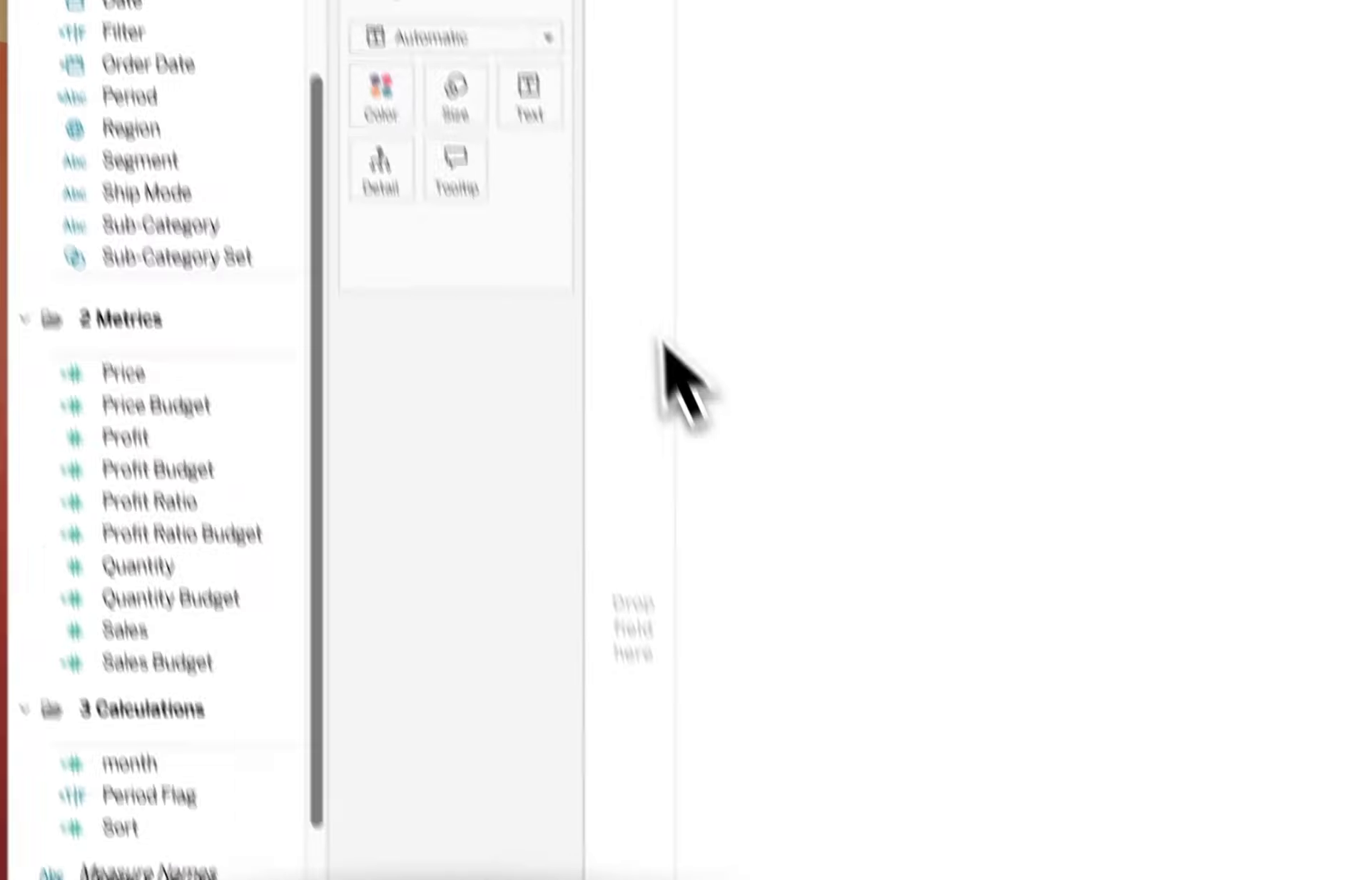
# Set the Grid View mark type to the PowerKPIs viz extension, closing the extension gallery unused.
pyautogui.click(546, 39)
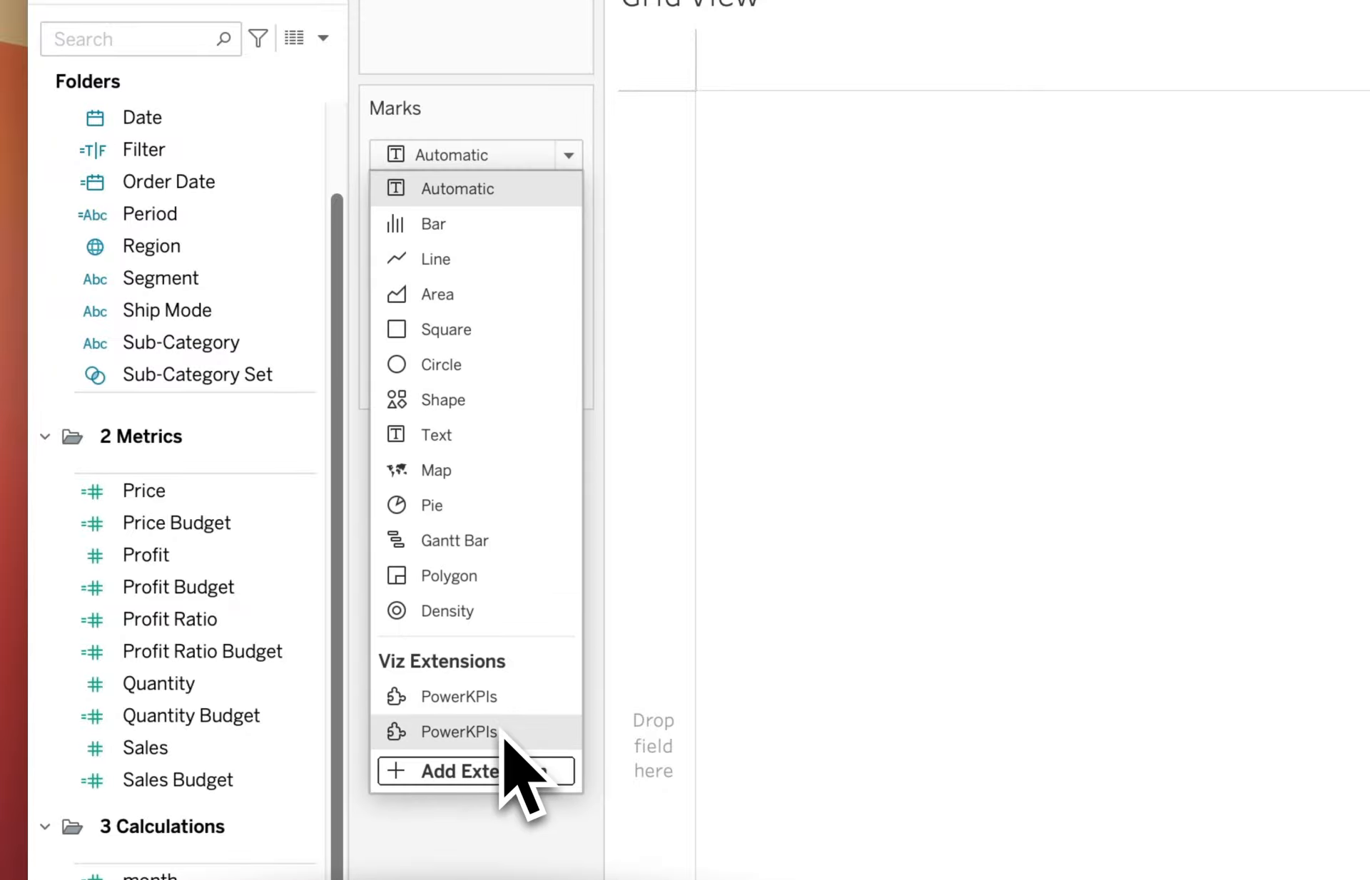
pyautogui.click(508, 696)
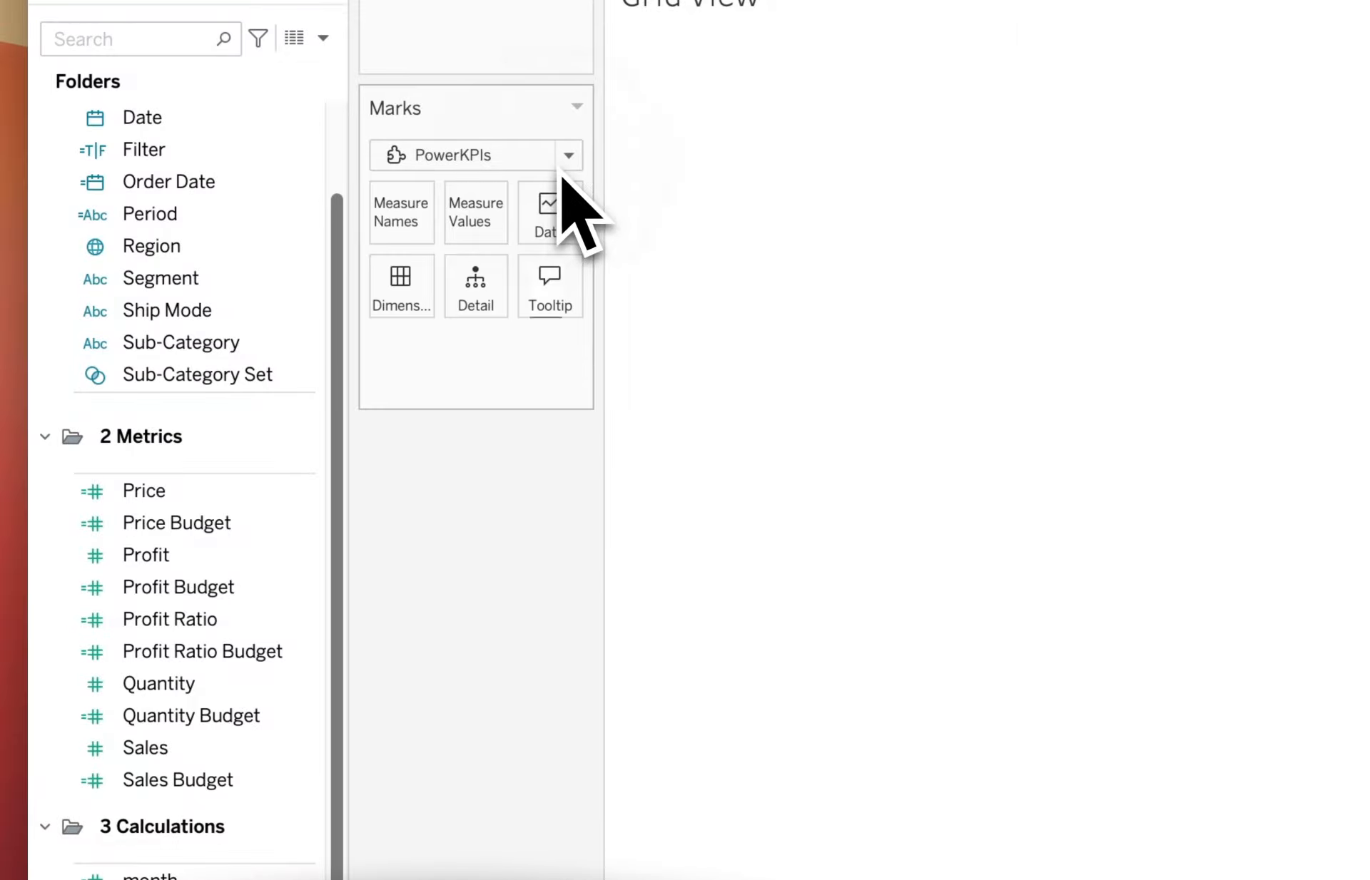
pyautogui.click(560, 166)
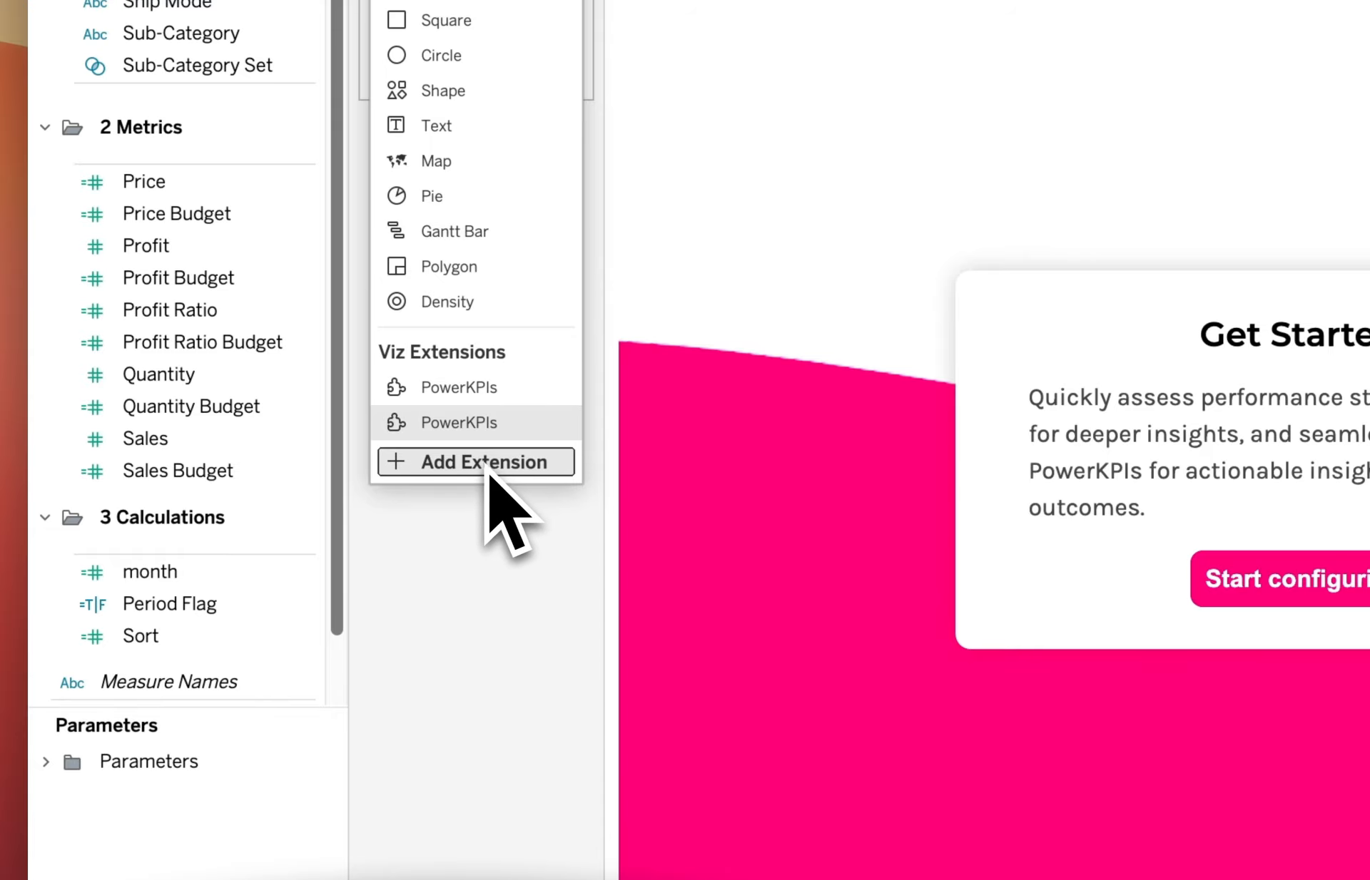
pyautogui.click(455, 472)
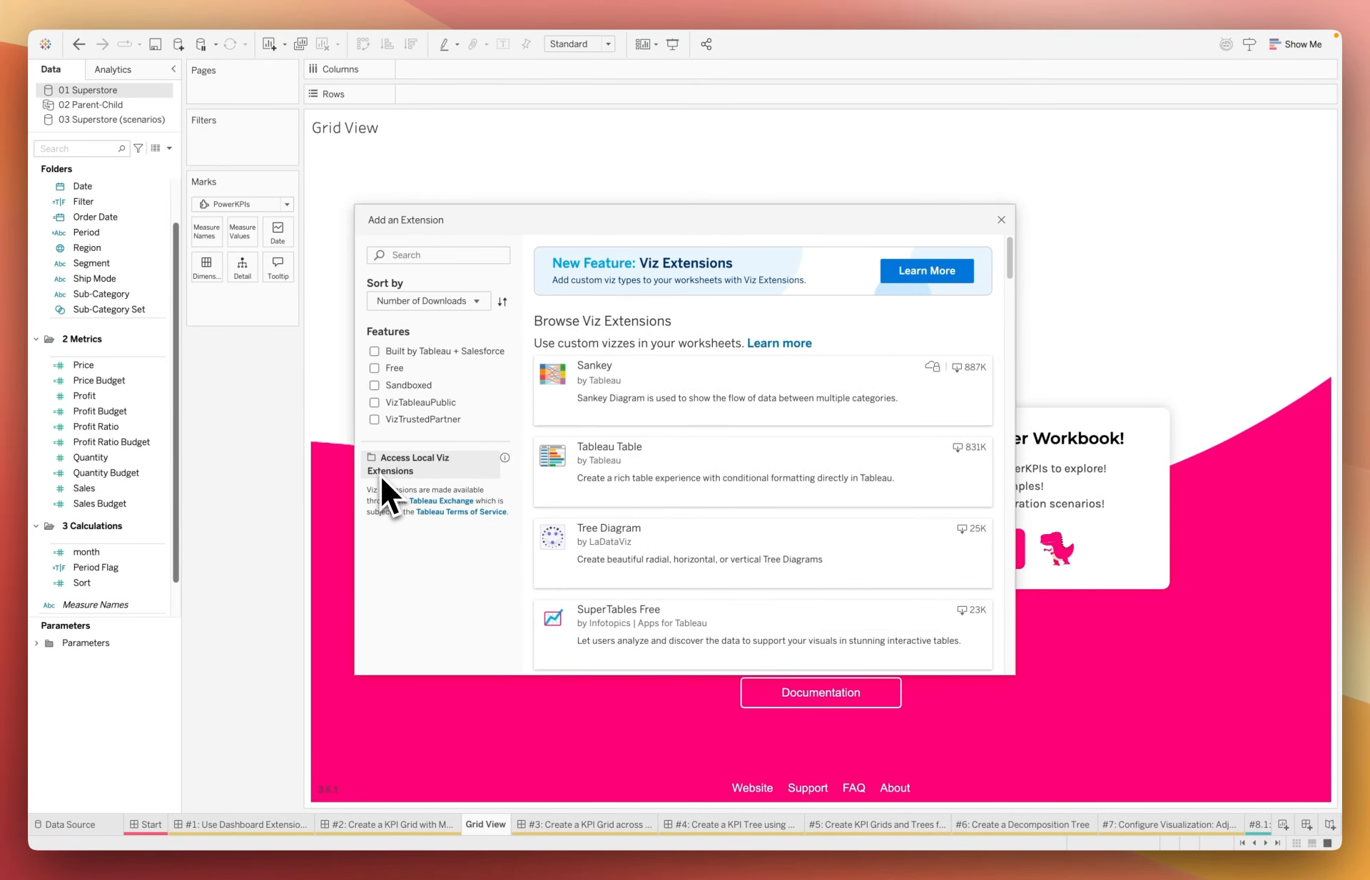
pyautogui.click(1000, 220)
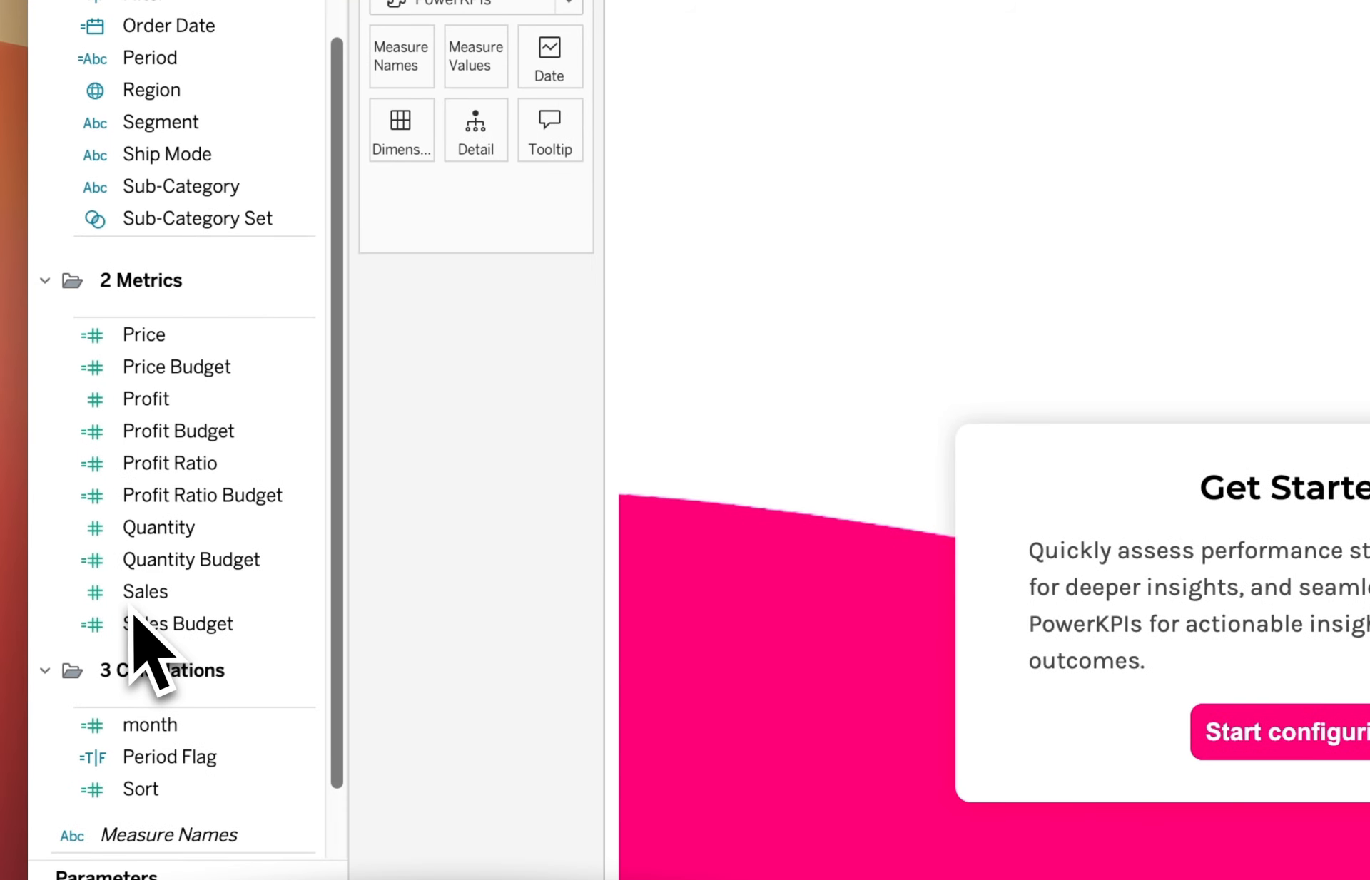
pyautogui.click(83, 487)
# Place Measure Names on Dimensions, Measure Values on the marks, and Order Date on the Date card.
pyautogui.scroll(-3, 264, 682)
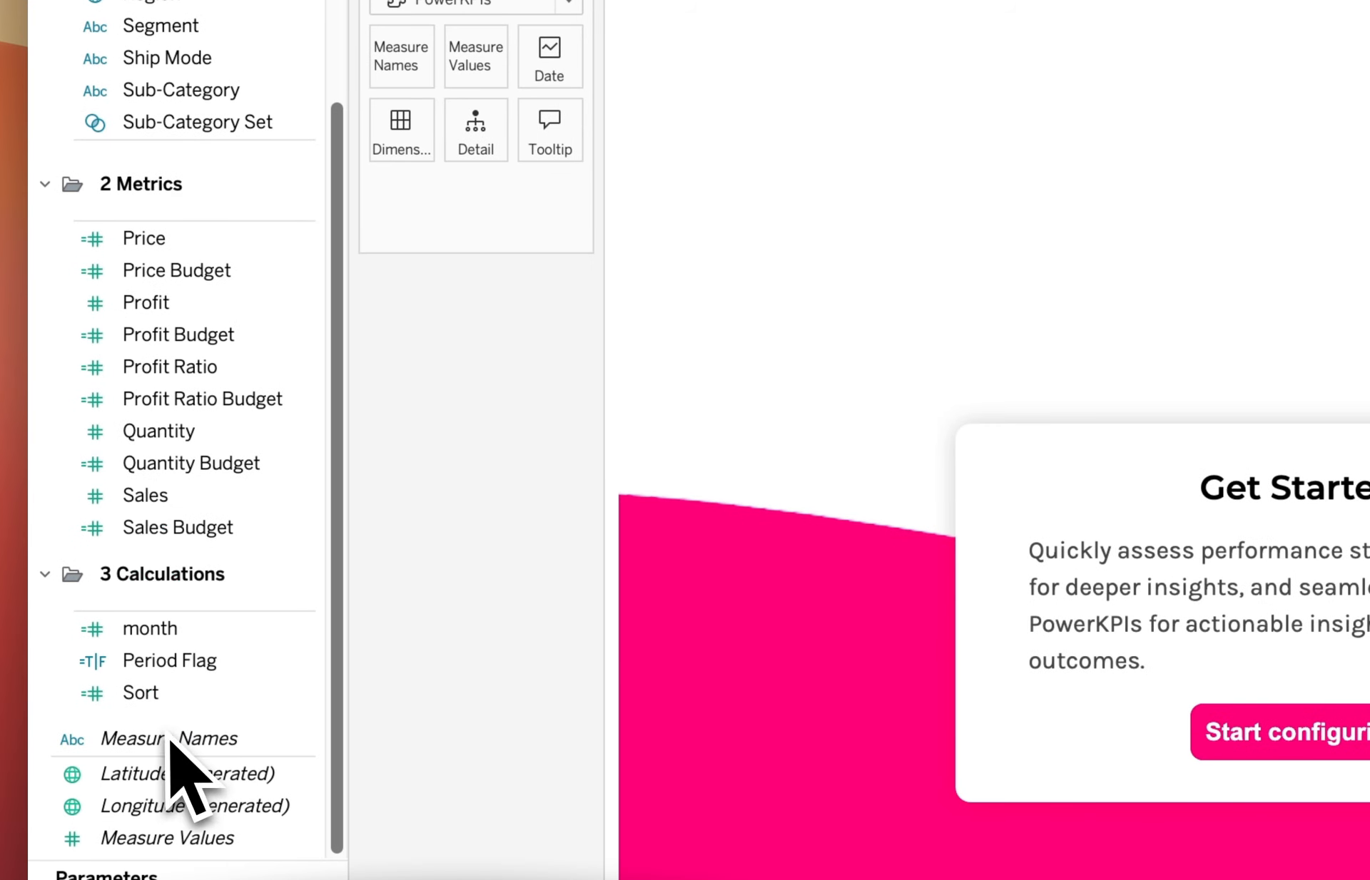
pyautogui.moveTo(169, 736); pyautogui.dragTo(401, 72)
pyautogui.moveTo(404, 173); pyautogui.dragTo(400, 207)
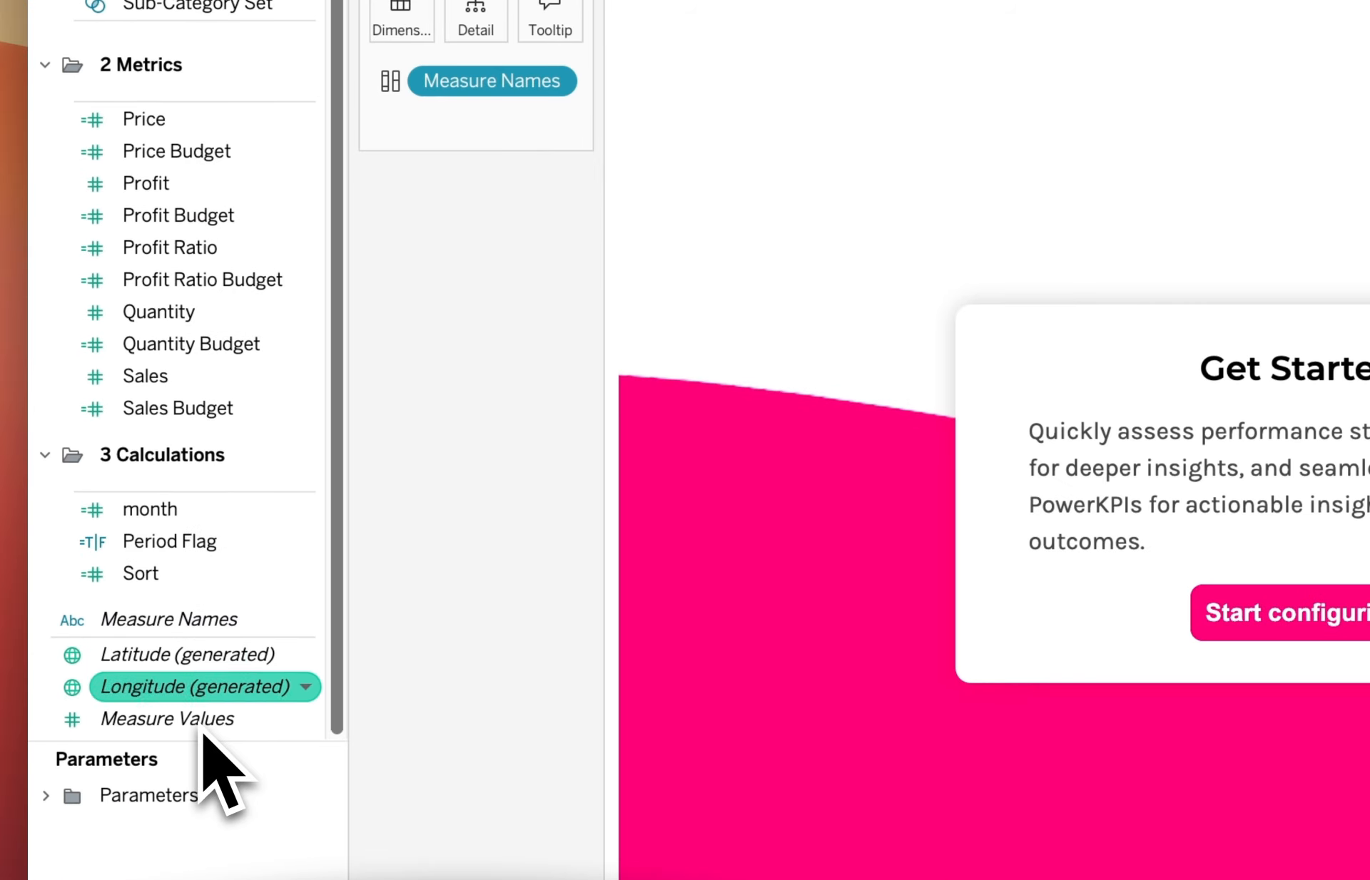
pyautogui.moveTo(203, 722); pyautogui.dragTo(492, 1)
pyautogui.moveTo(480, 307); pyautogui.dragTo(401, 391)
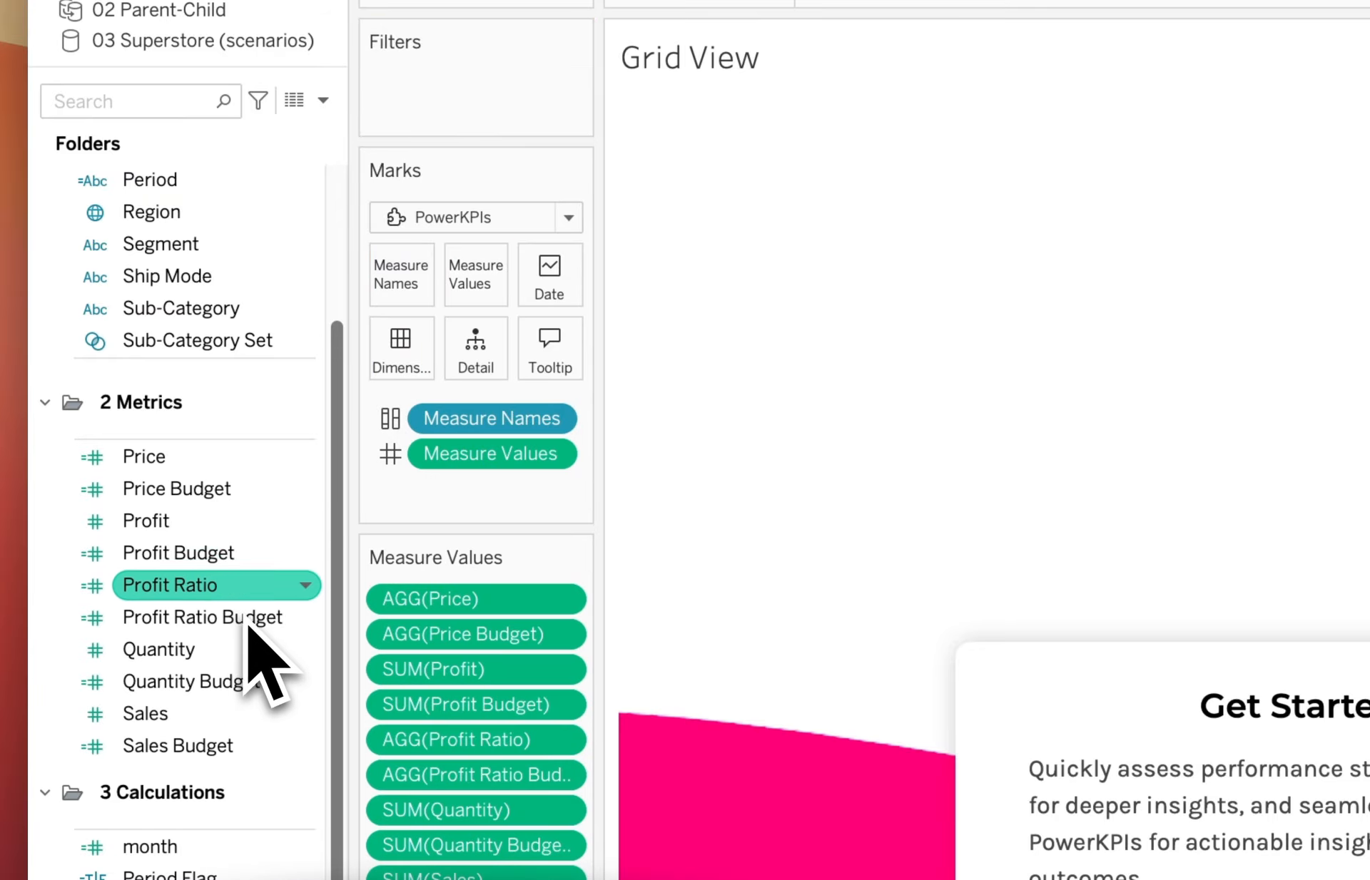
pyautogui.scroll(7, 239, 624)
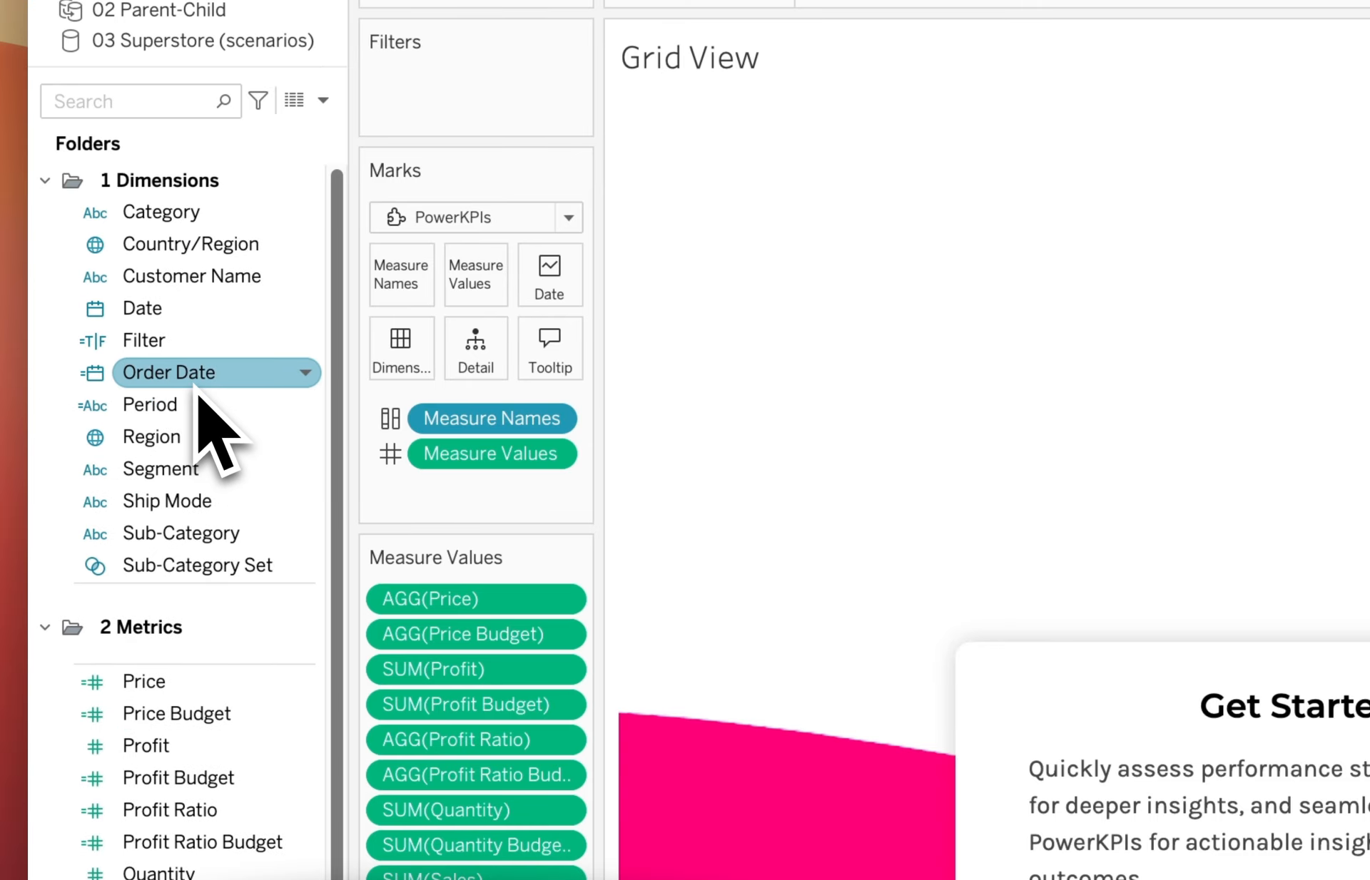
pyautogui.moveTo(198, 391); pyautogui.dragTo(550, 297)
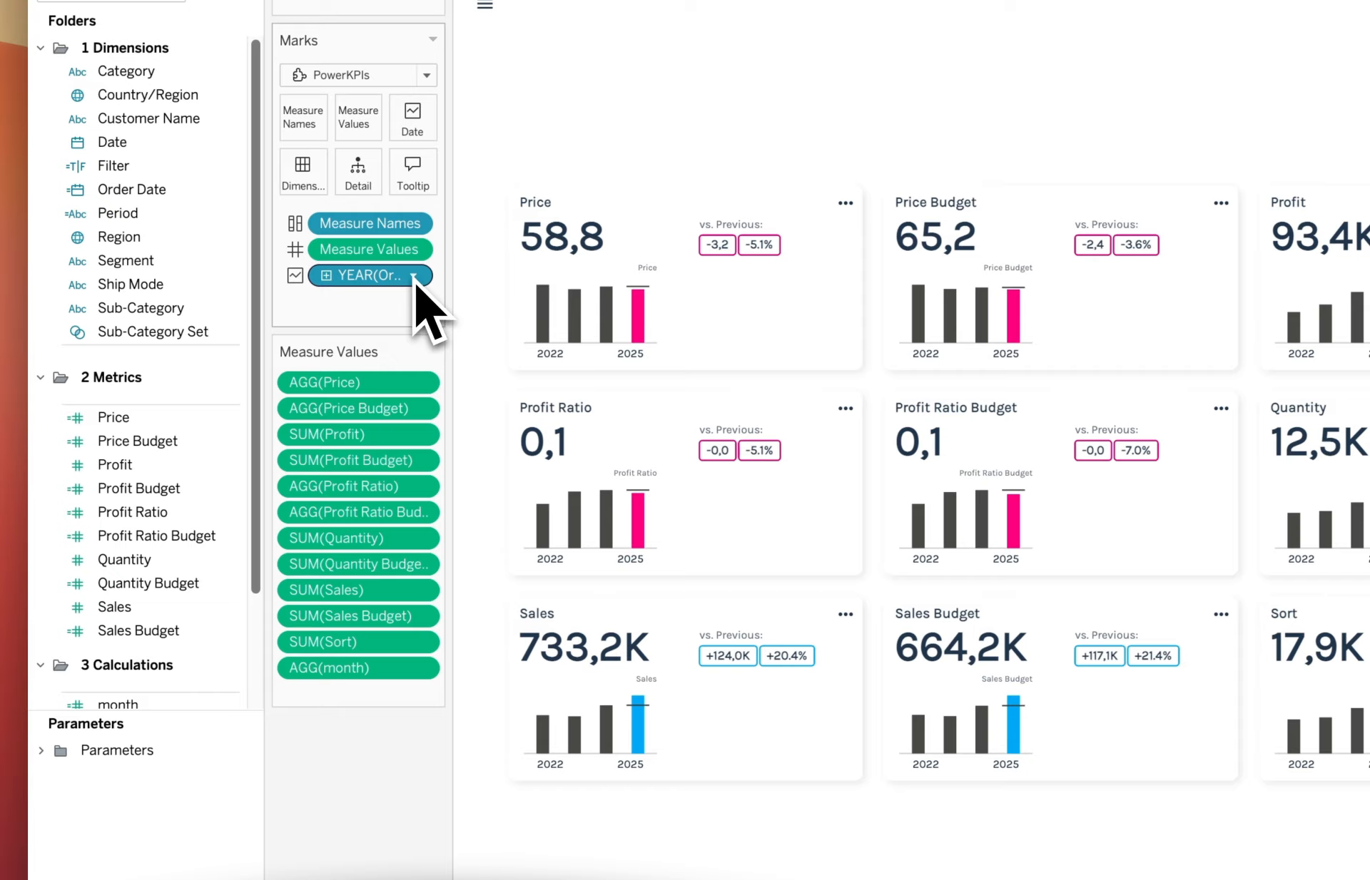
pyautogui.click(413, 278)
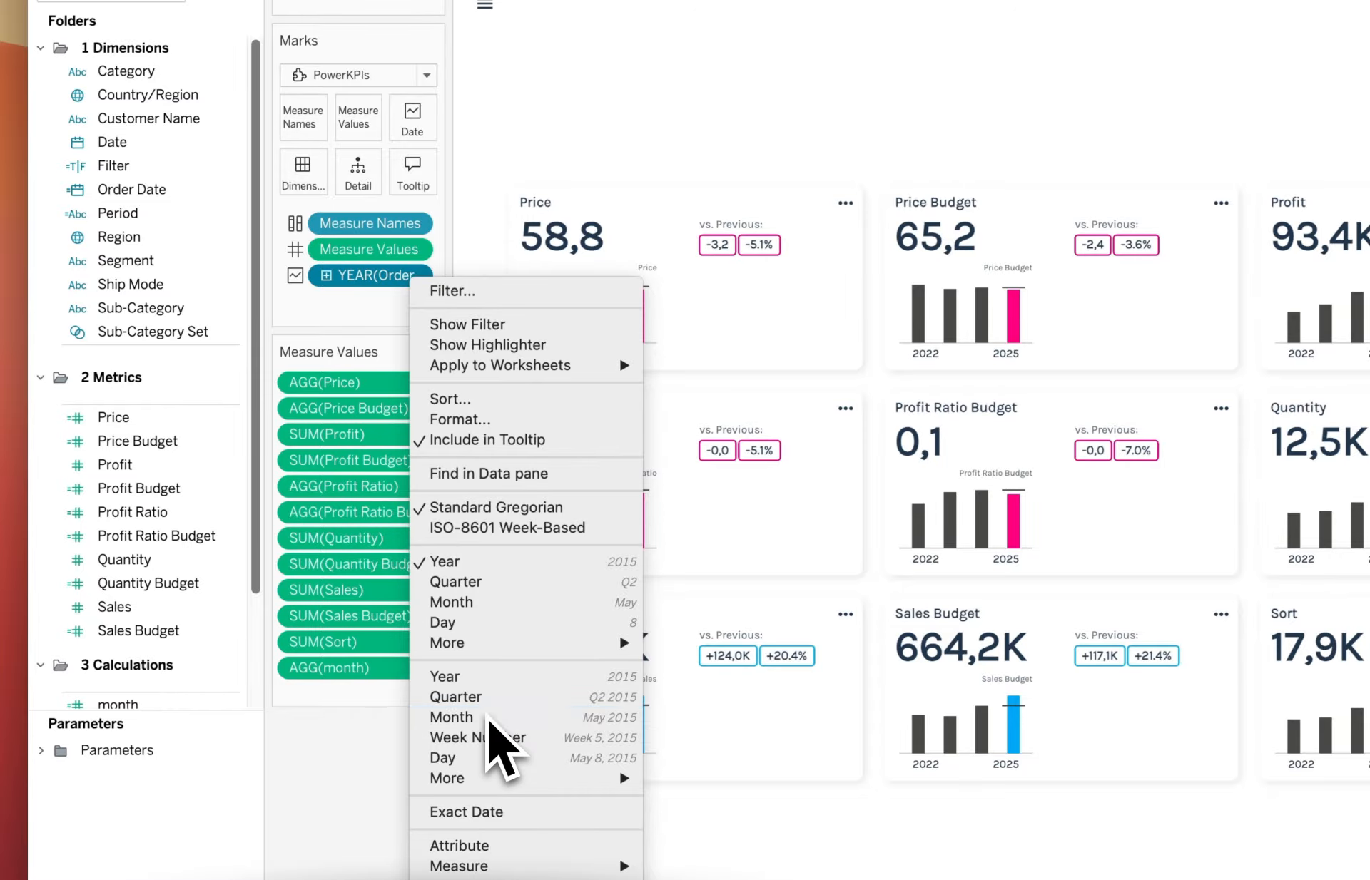
# Switch the Order Date pill from YEAR to continuous Month.
pyautogui.click(487, 717)
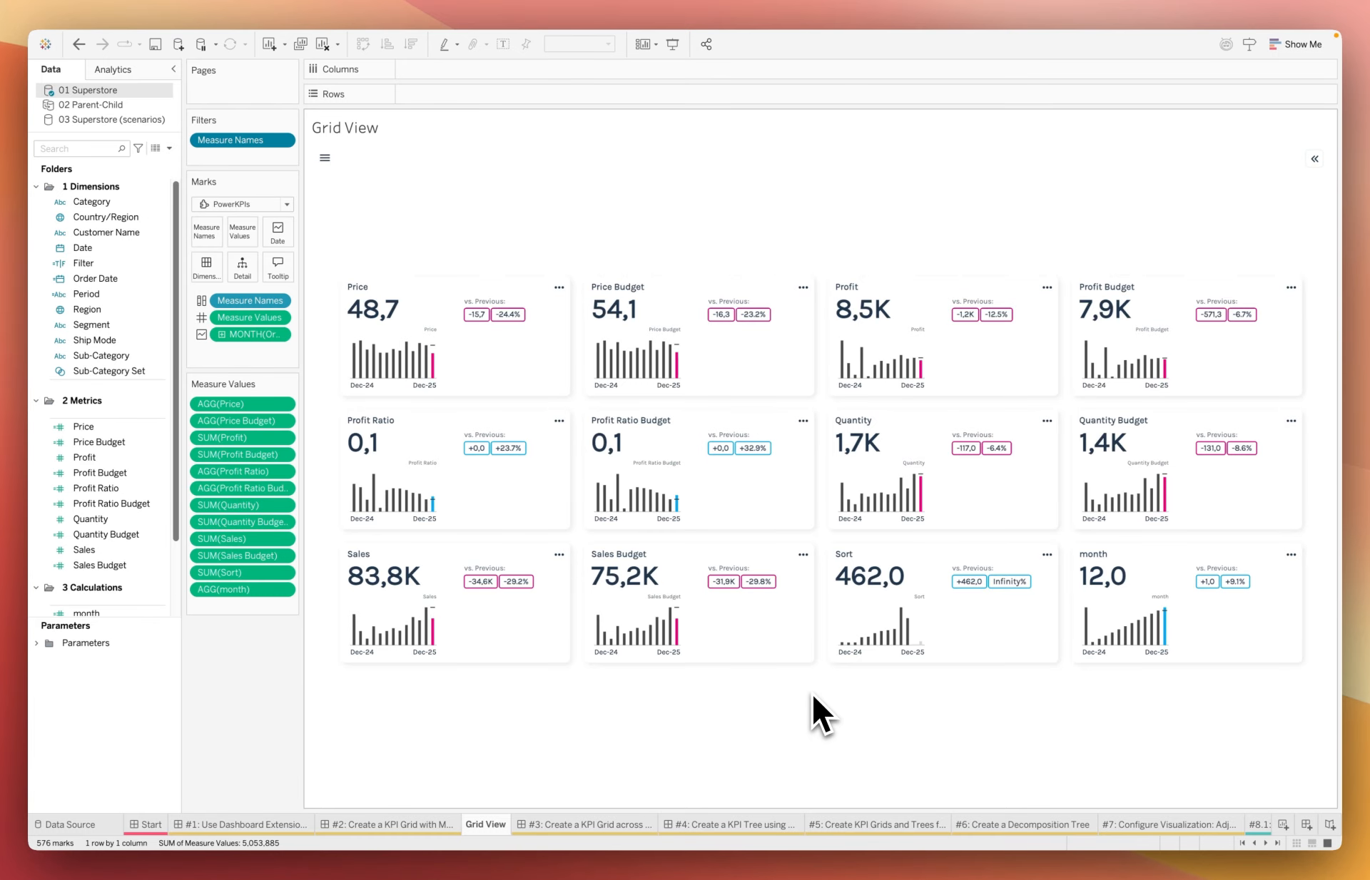
# Edit the Measure Names filter to keep only Profit and Profit Budget.
pyautogui.click(280, 140)
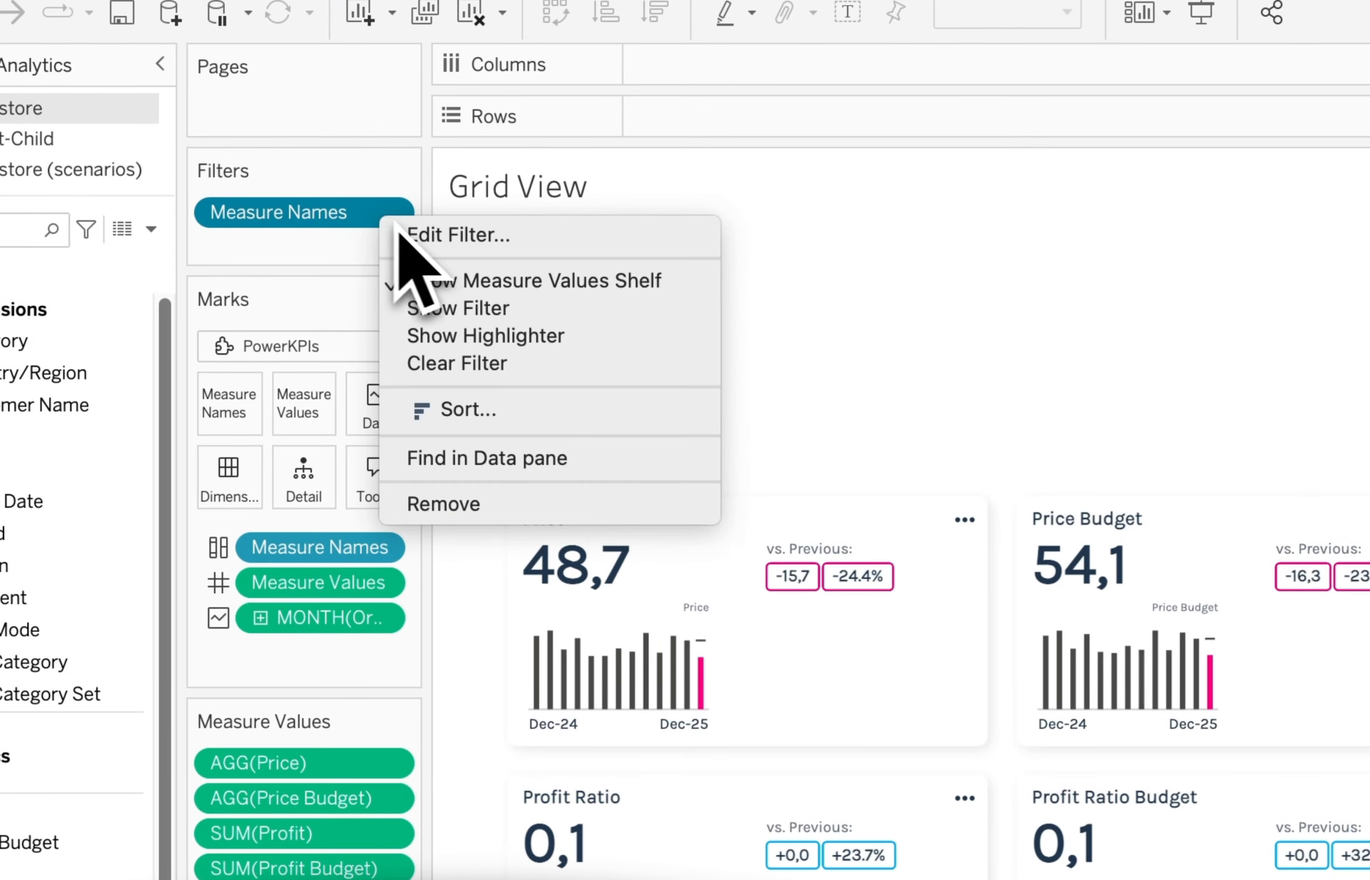
pyautogui.click(438, 235)
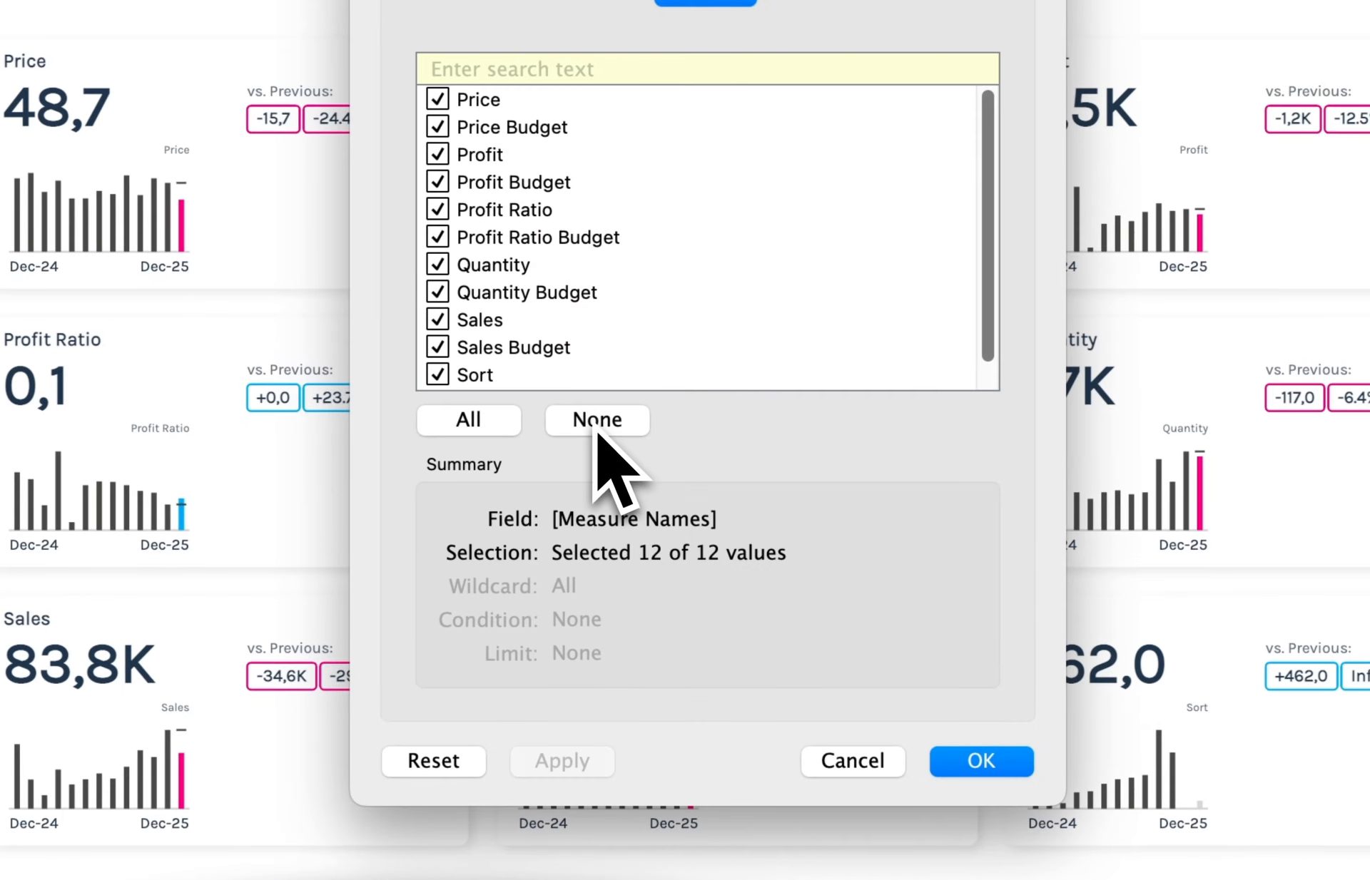
pyautogui.click(596, 424)
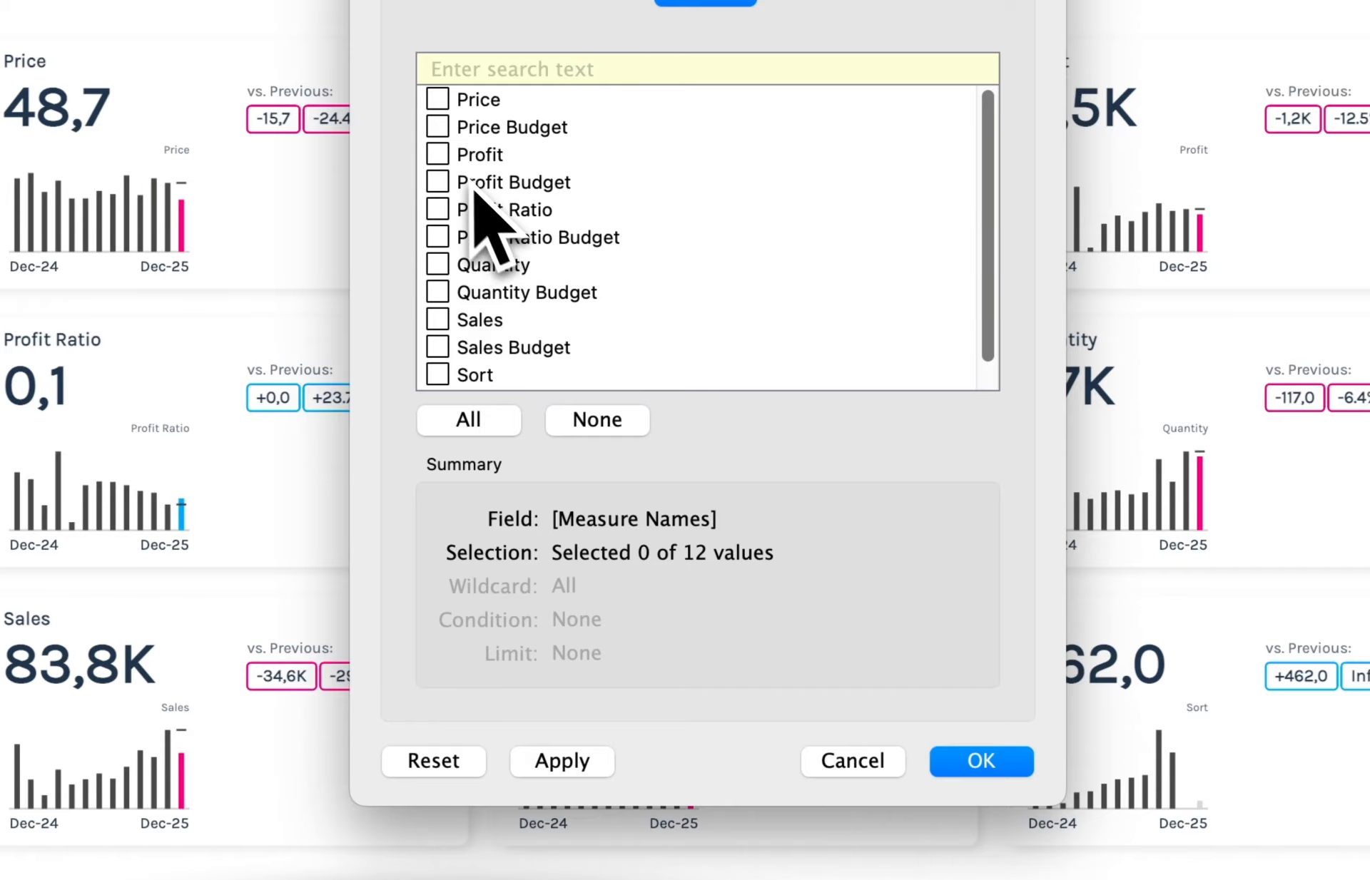
pyautogui.click(438, 155)
pyautogui.click(438, 182)
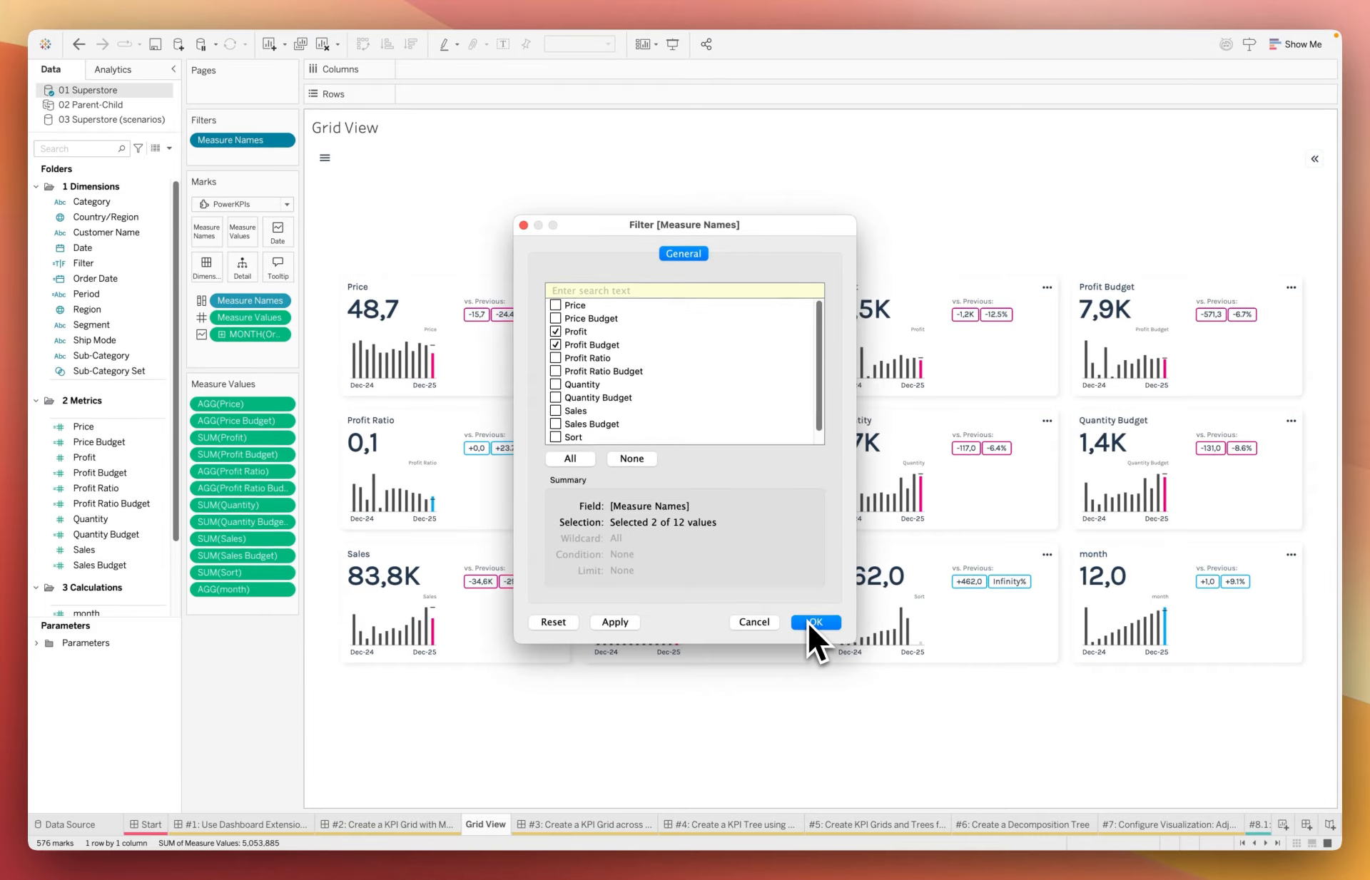
pyautogui.click(813, 622)
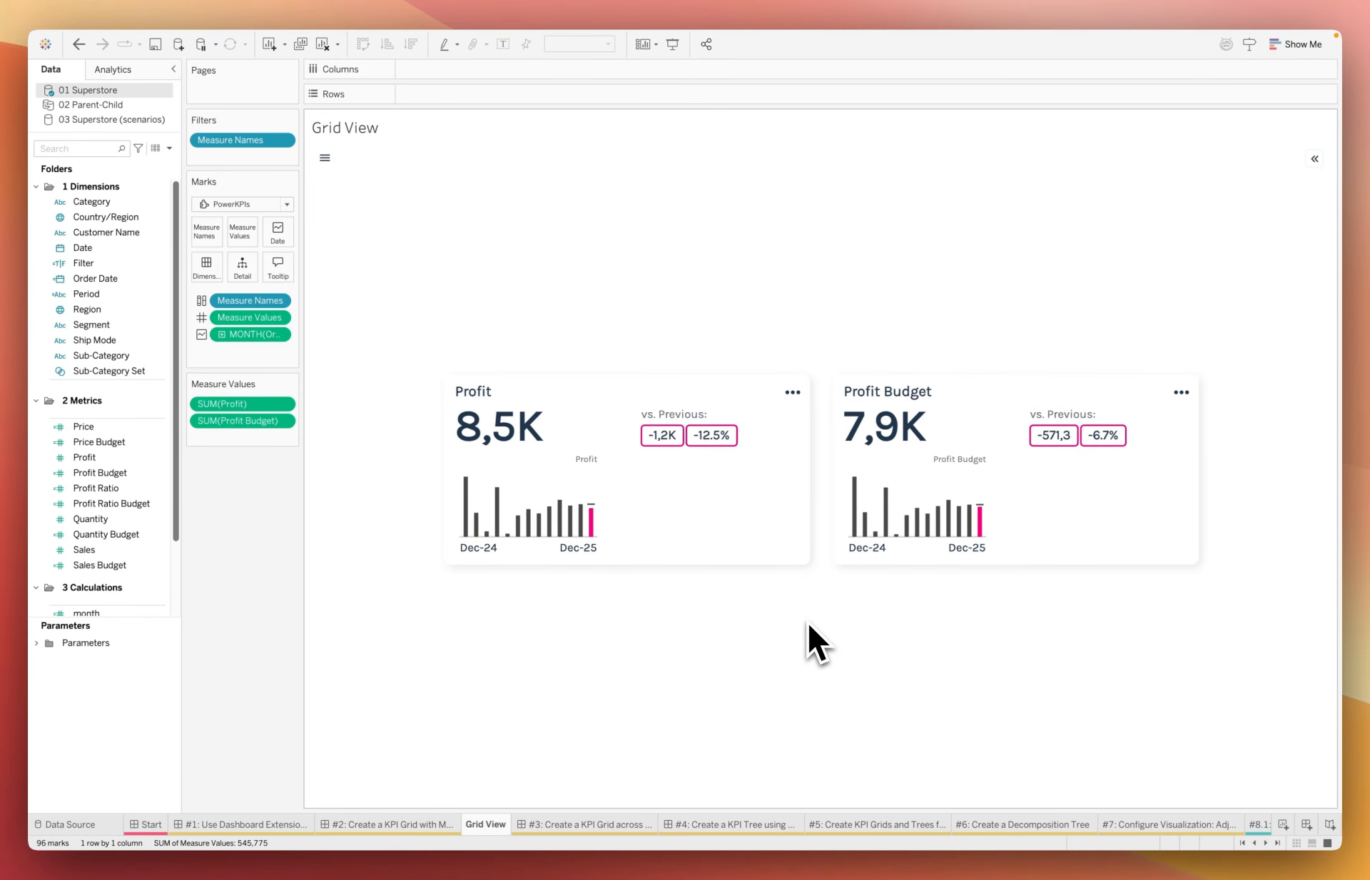
# Add Region to the Dimensions card to get Central, East, South and West cards.
pyautogui.click(90, 308)
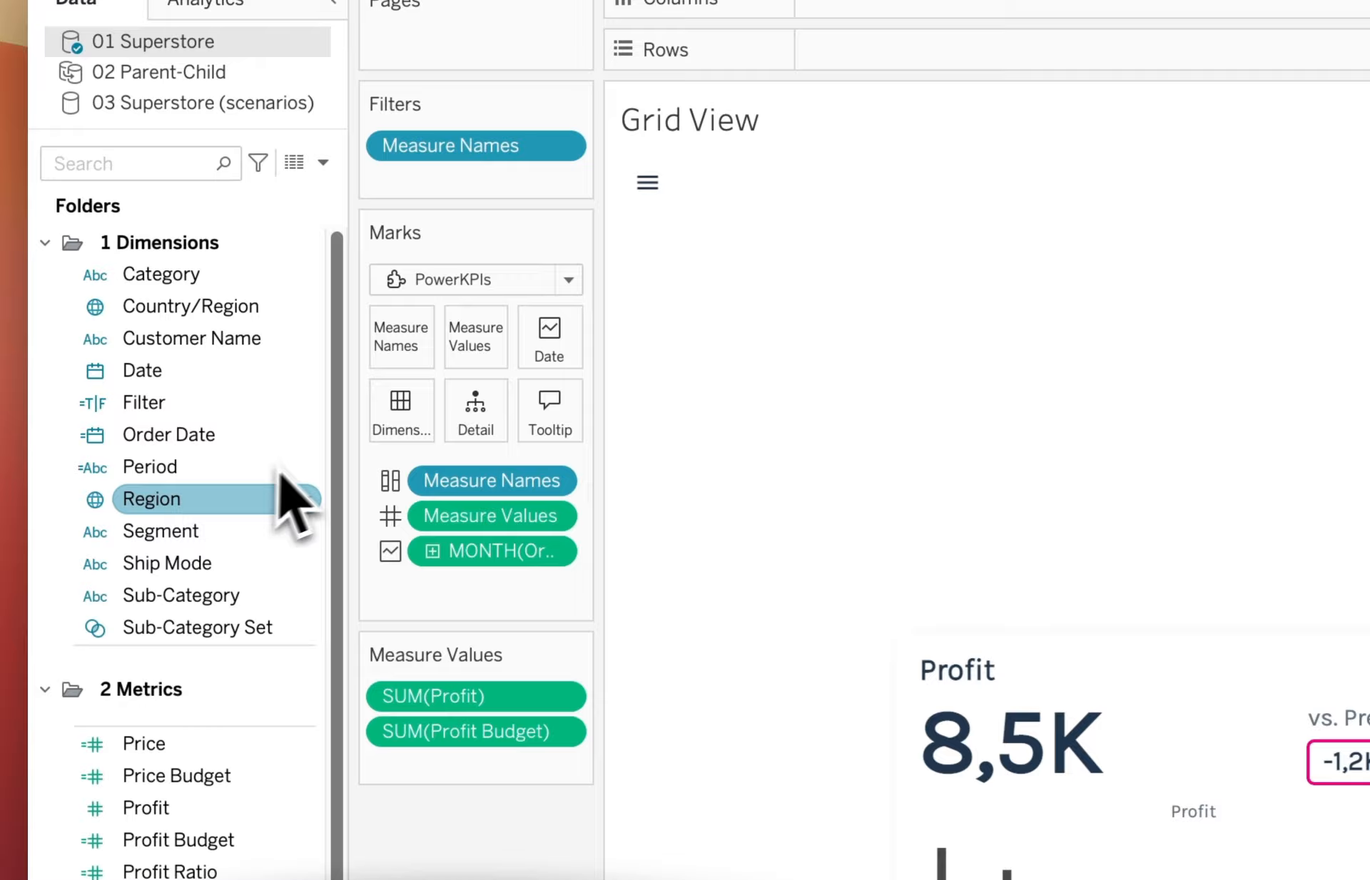
pyautogui.moveTo(279, 475); pyautogui.dragTo(397, 419)
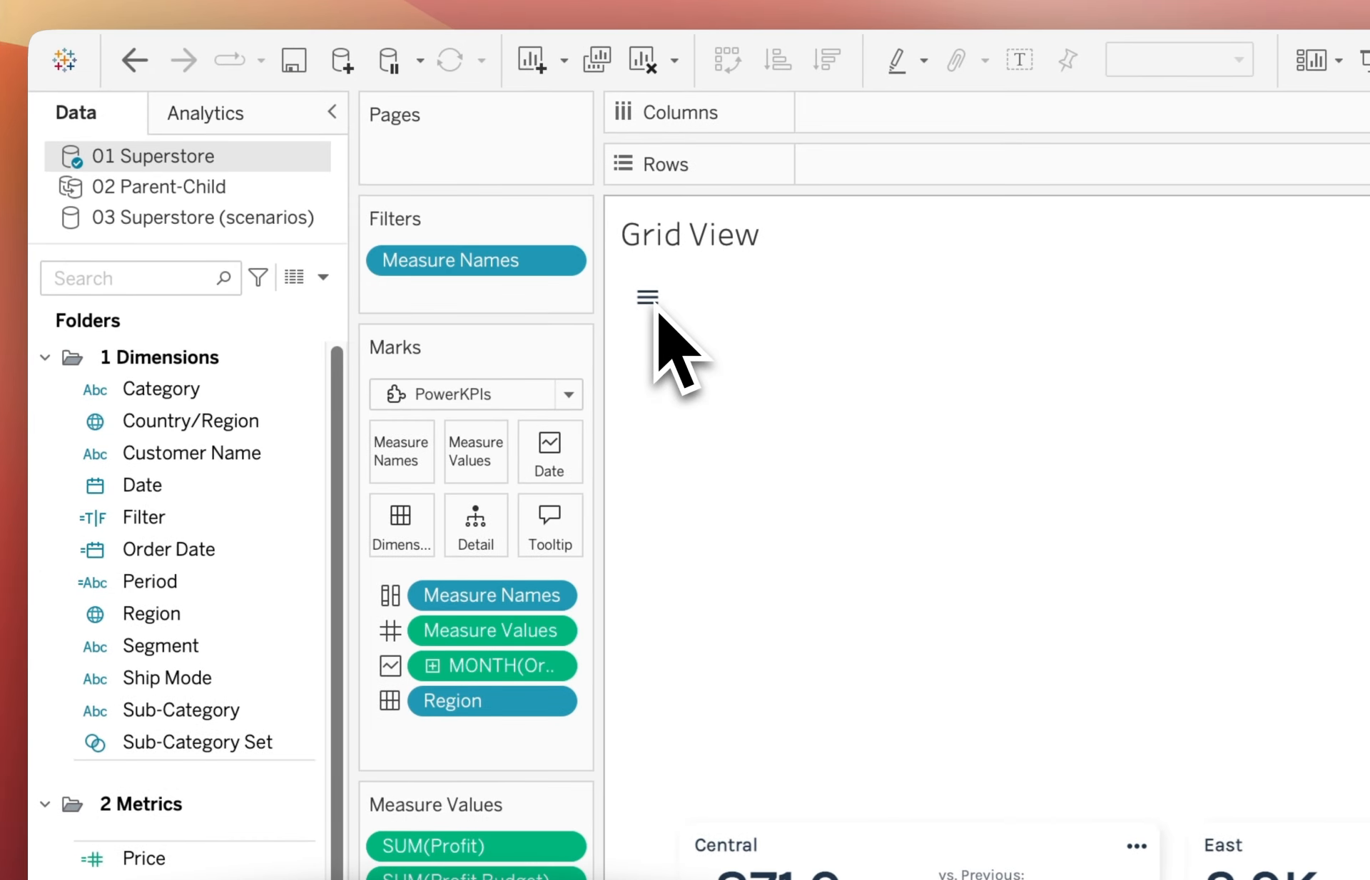
# Open the PowerKPIs panel, browse Style KPI Cards and Formatting, then return to Set up PowerKPIs.
pyautogui.click(647, 296)
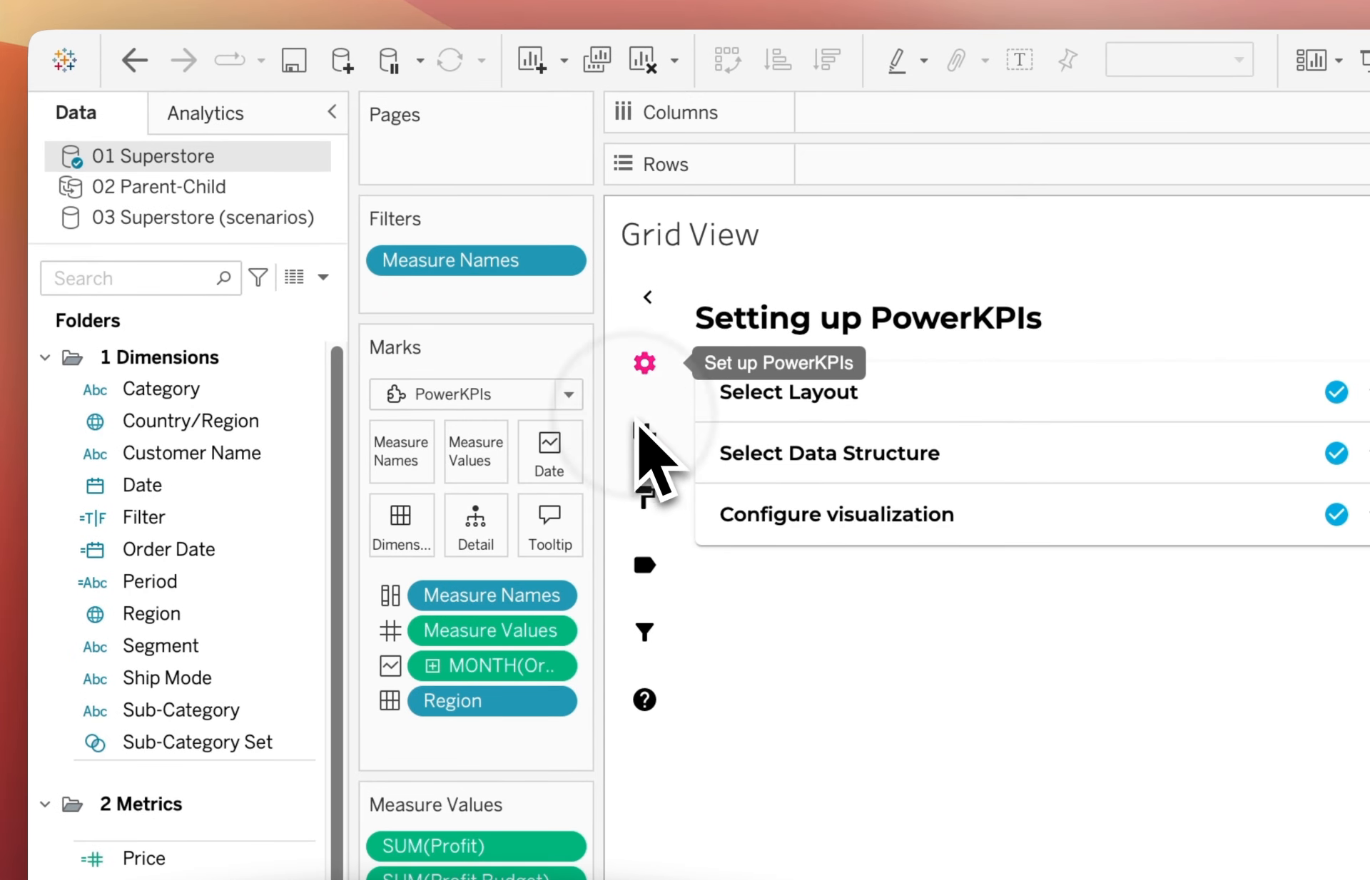
pyautogui.click(642, 432)
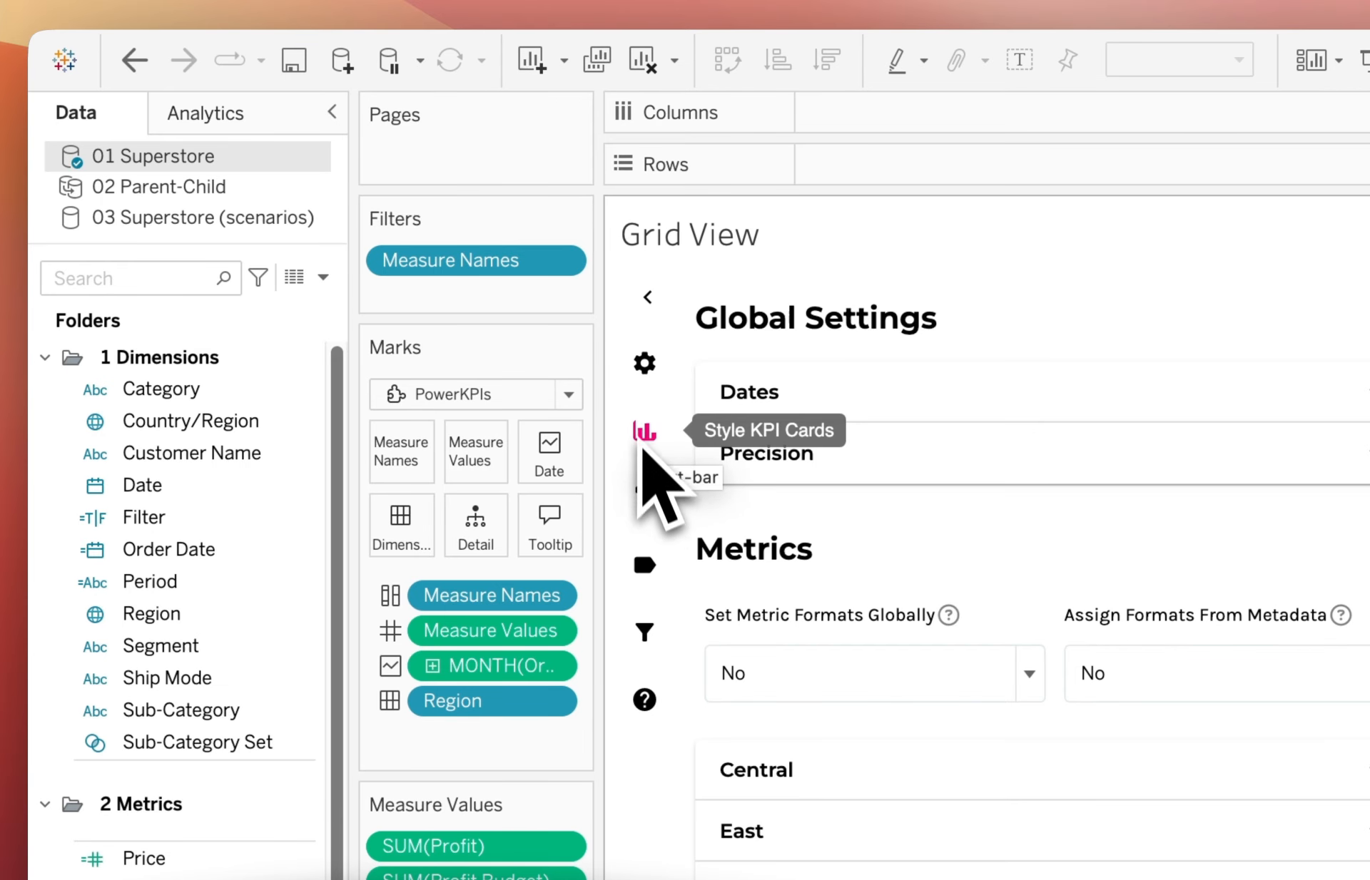
pyautogui.click(646, 492)
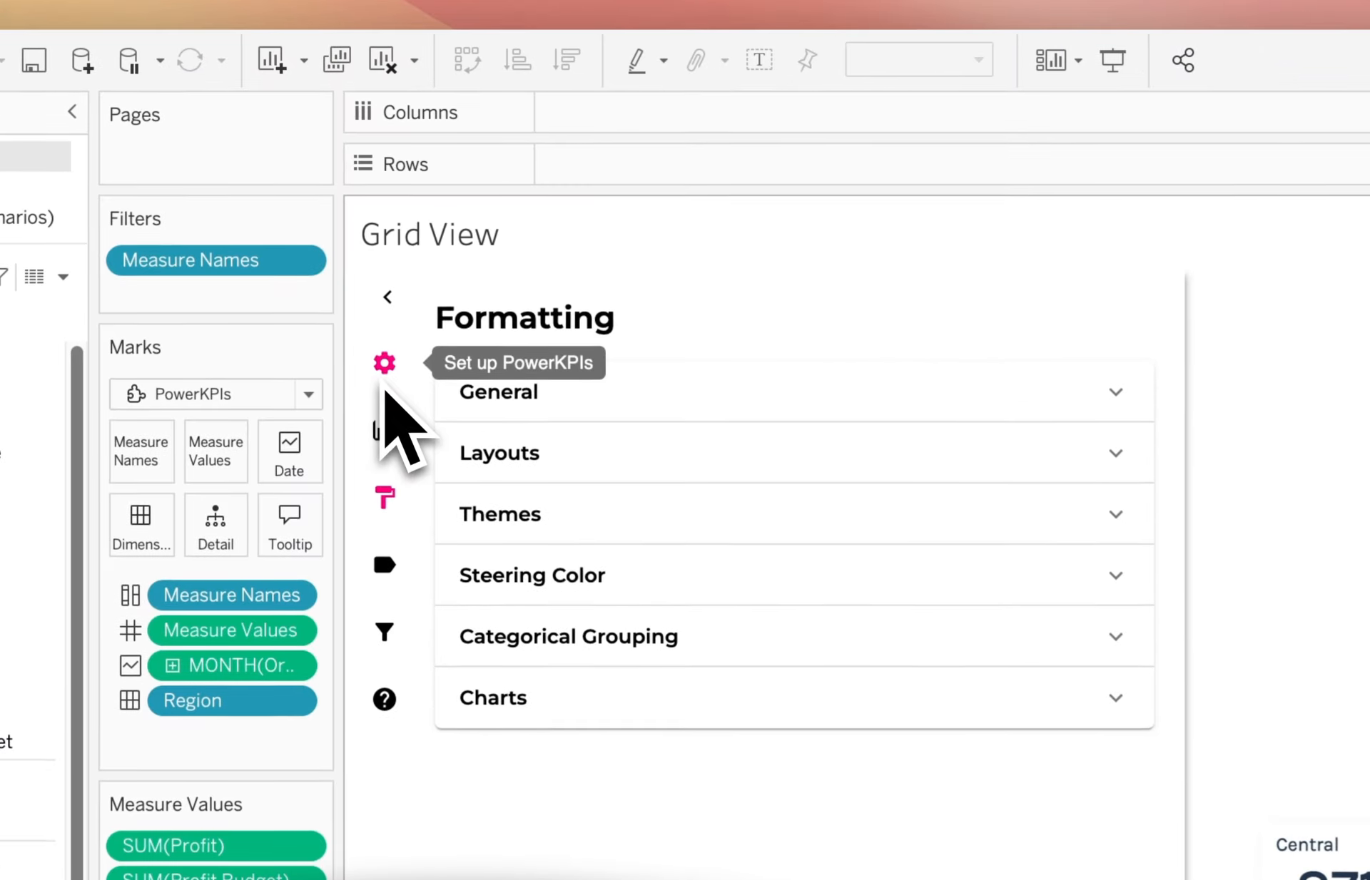
pyautogui.click(322, 200)
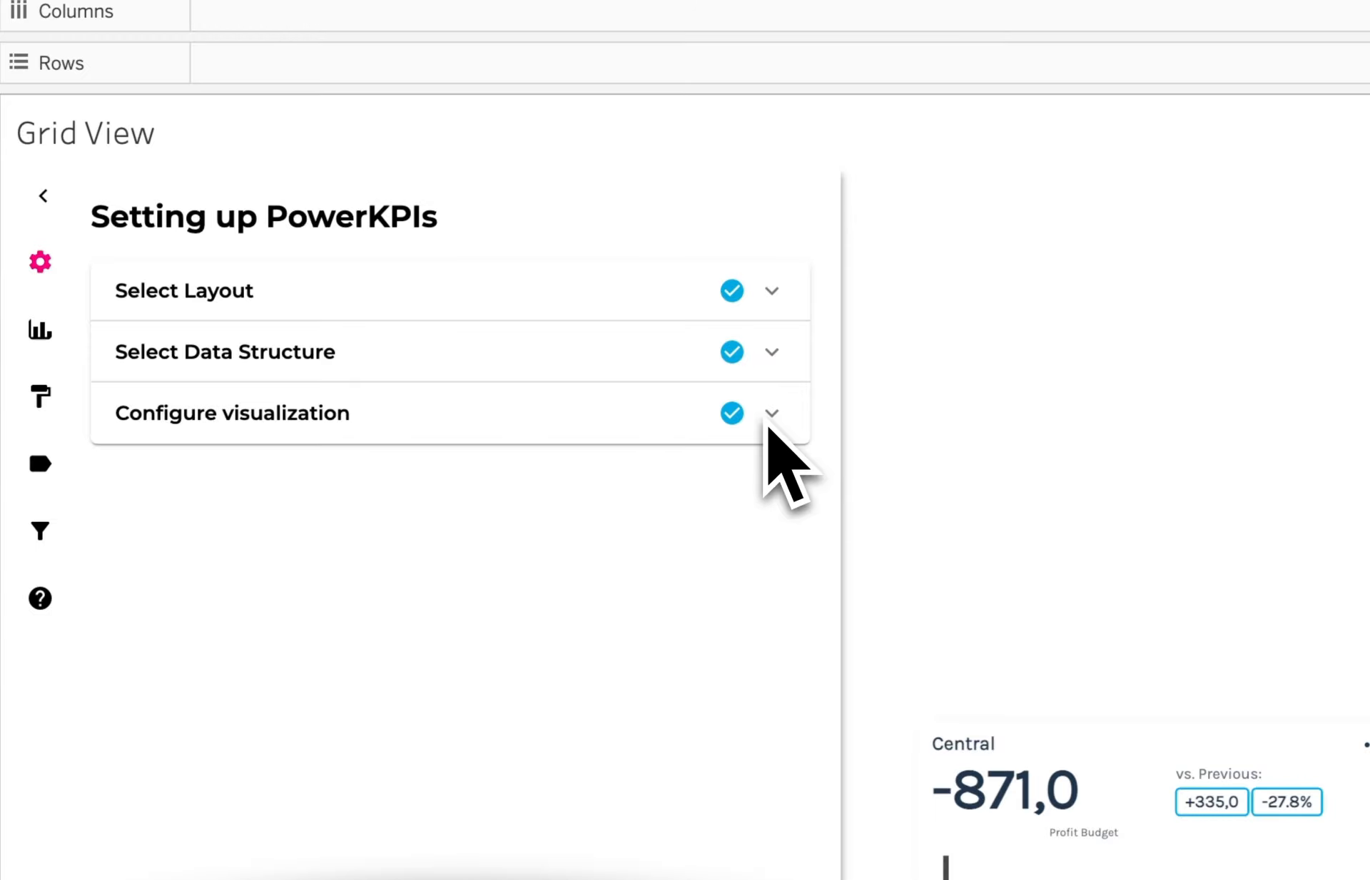
# Expand Configure visualization and rename the Profit Budget measure to Budget.
pyautogui.click(879, 450)
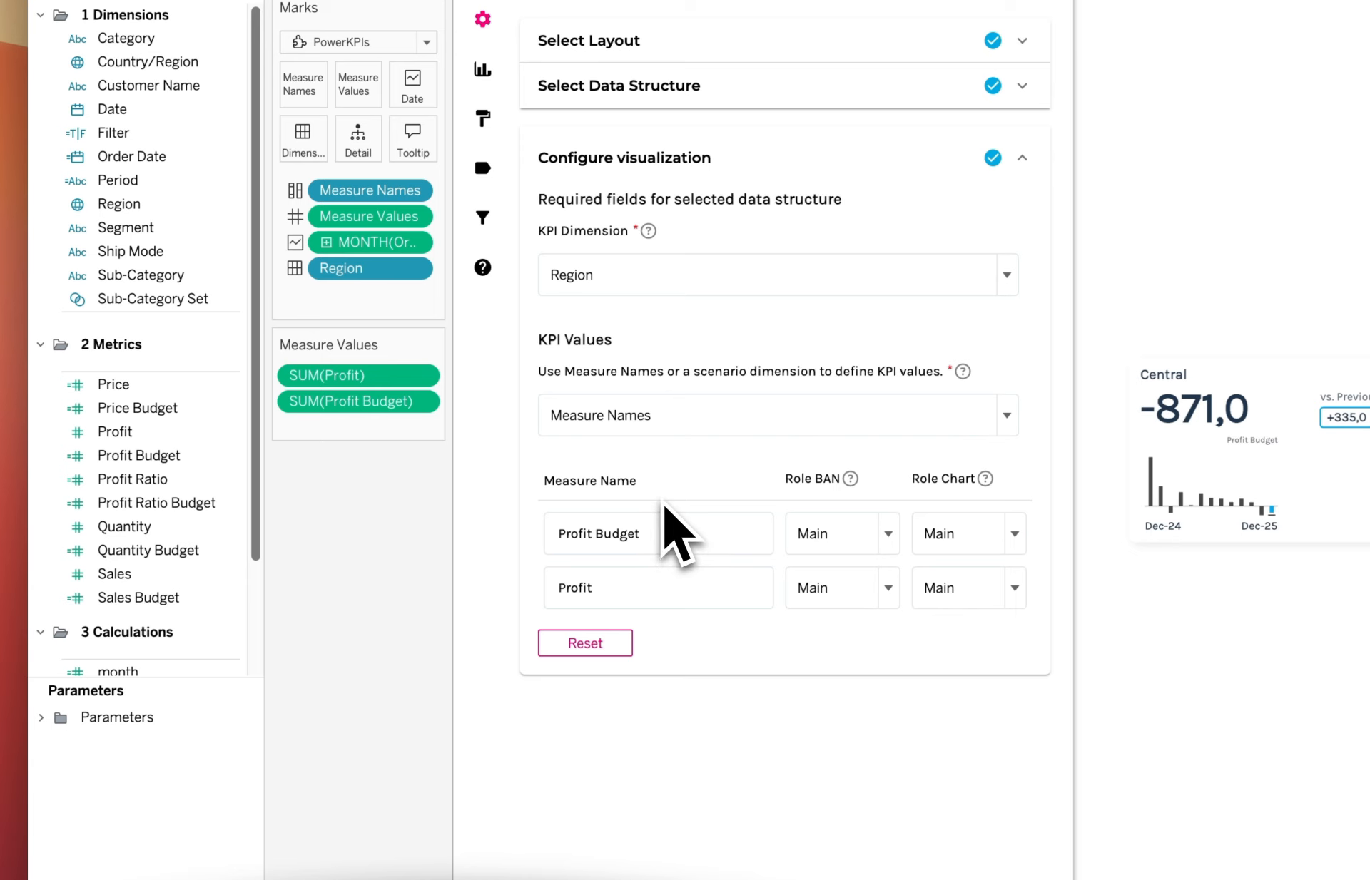
pyautogui.click(655, 536)
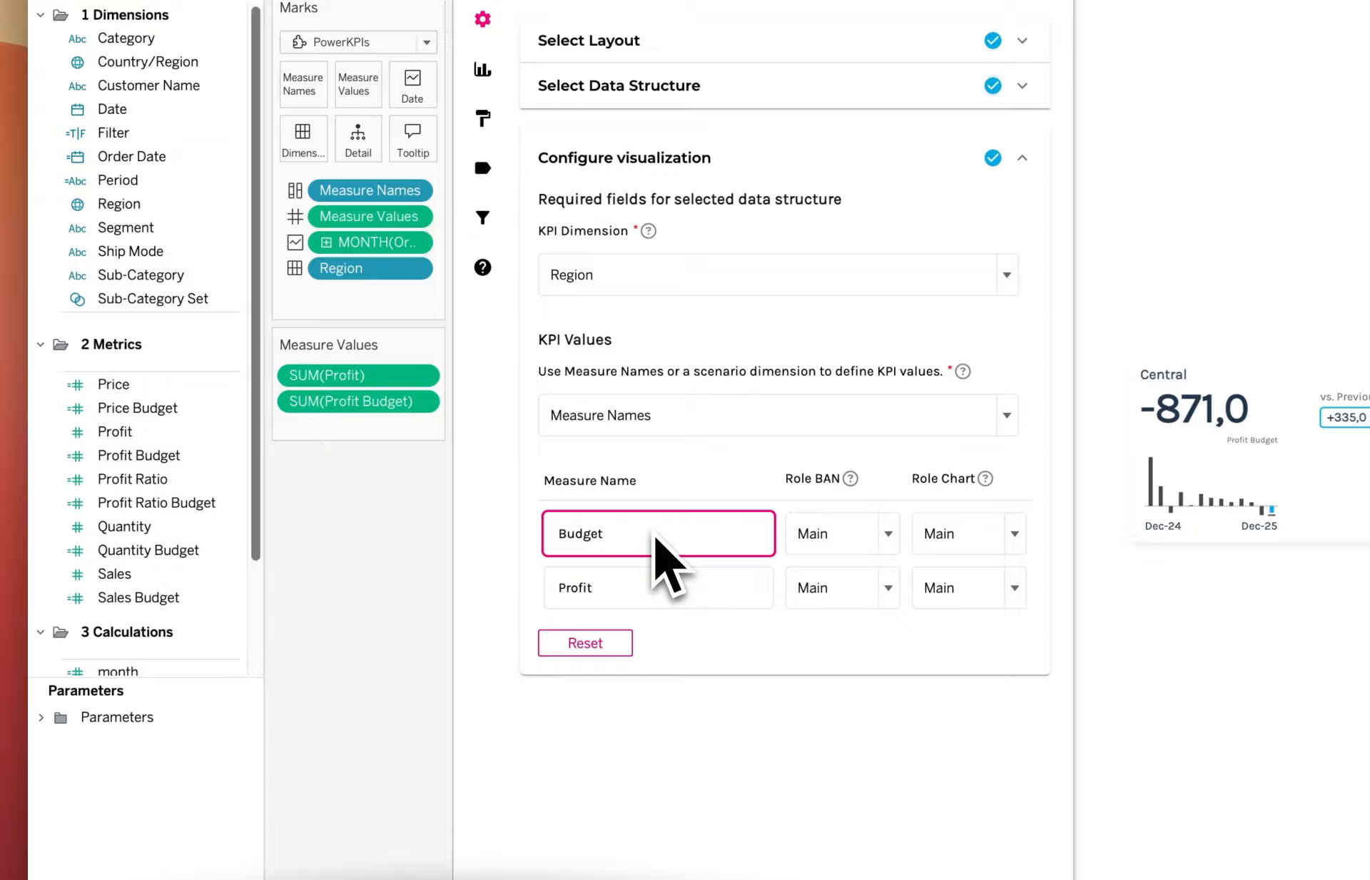
pyautogui.click(685, 492)
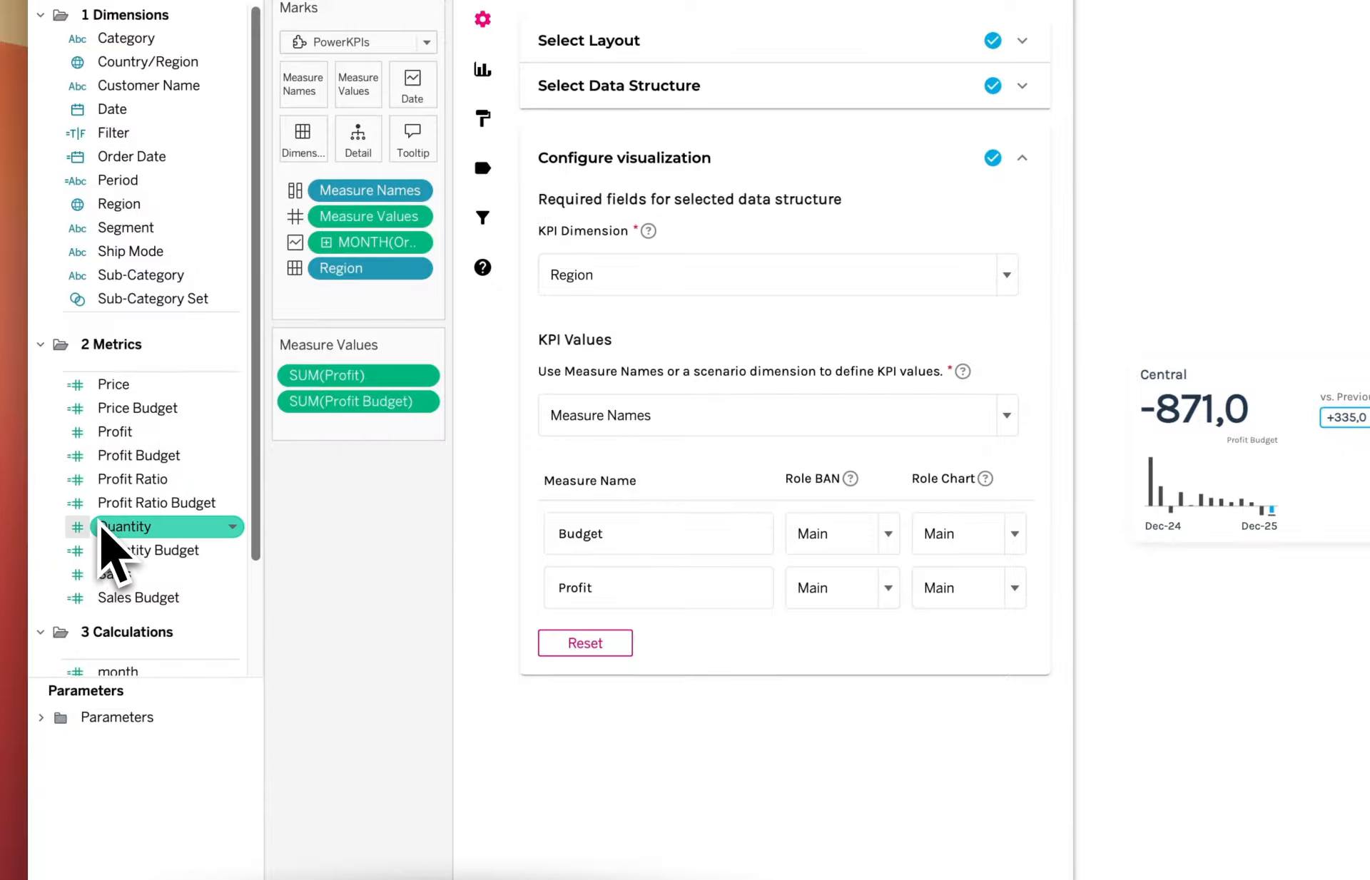
pyautogui.scroll(-5, 107, 542)
pyautogui.scroll(2, 162, 520)
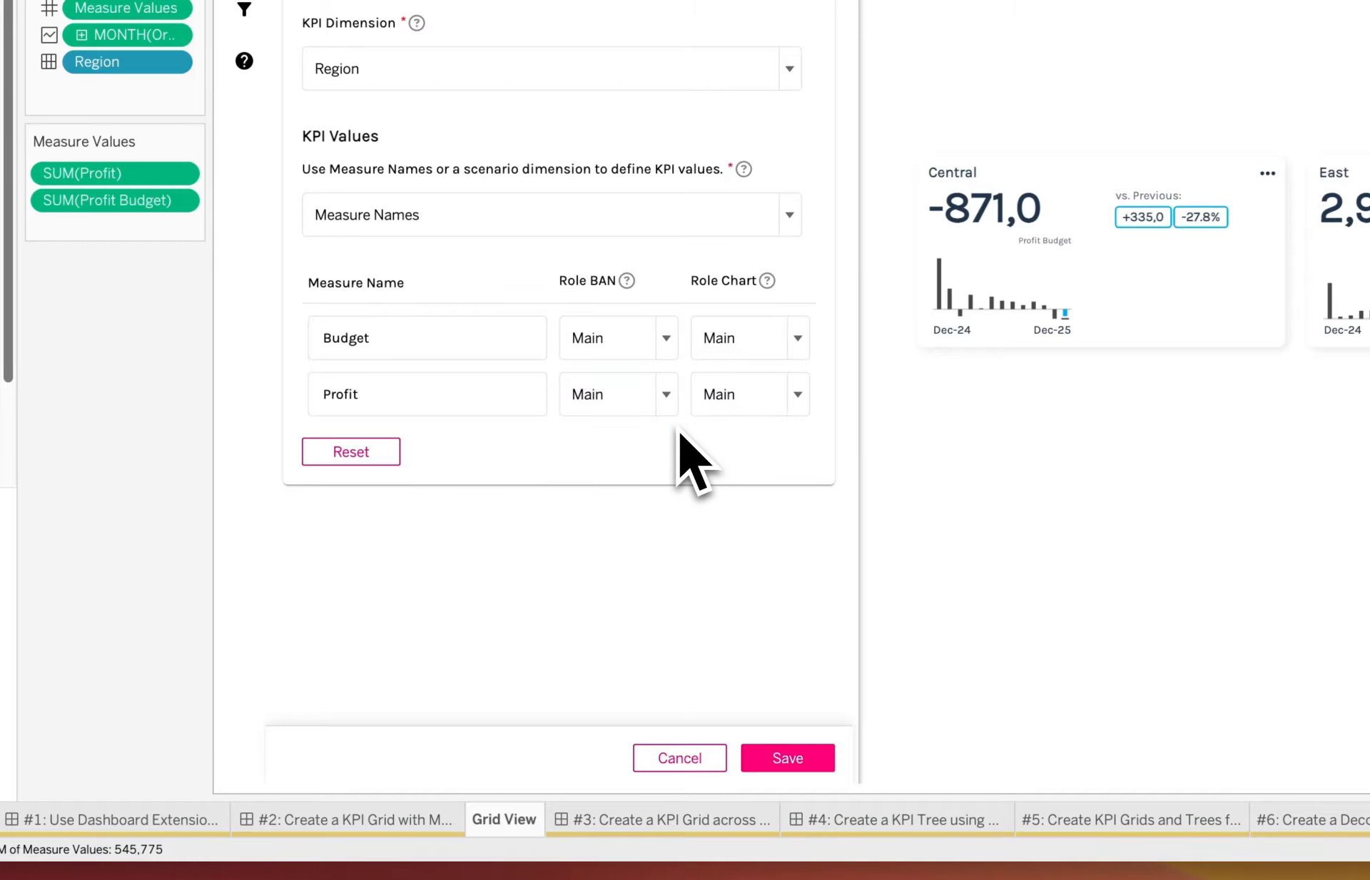
# Set Budget's Role BAN and Role Chart to Comp 1, then save the configuration.
pyautogui.click(669, 343)
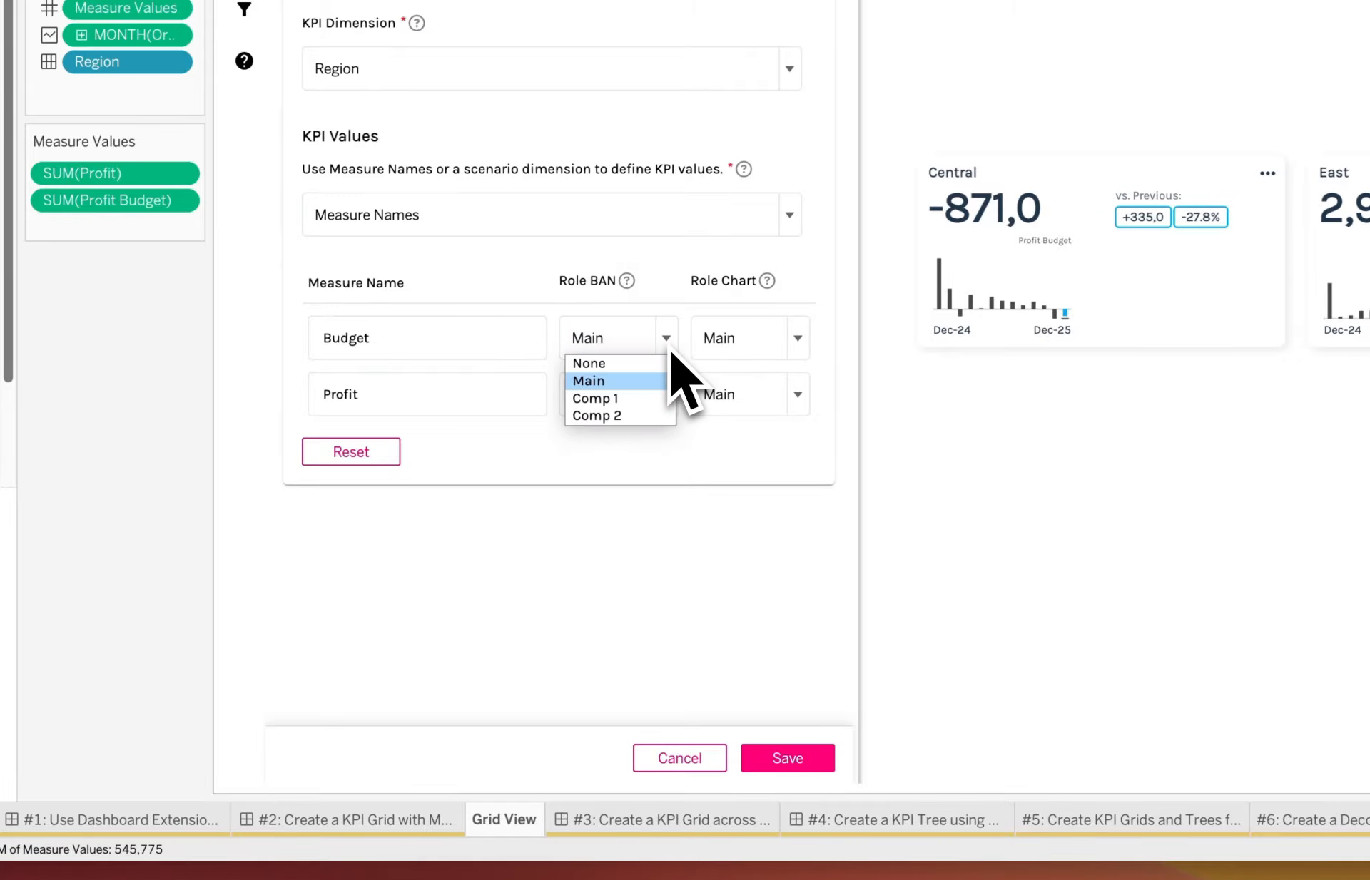
pyautogui.click(630, 399)
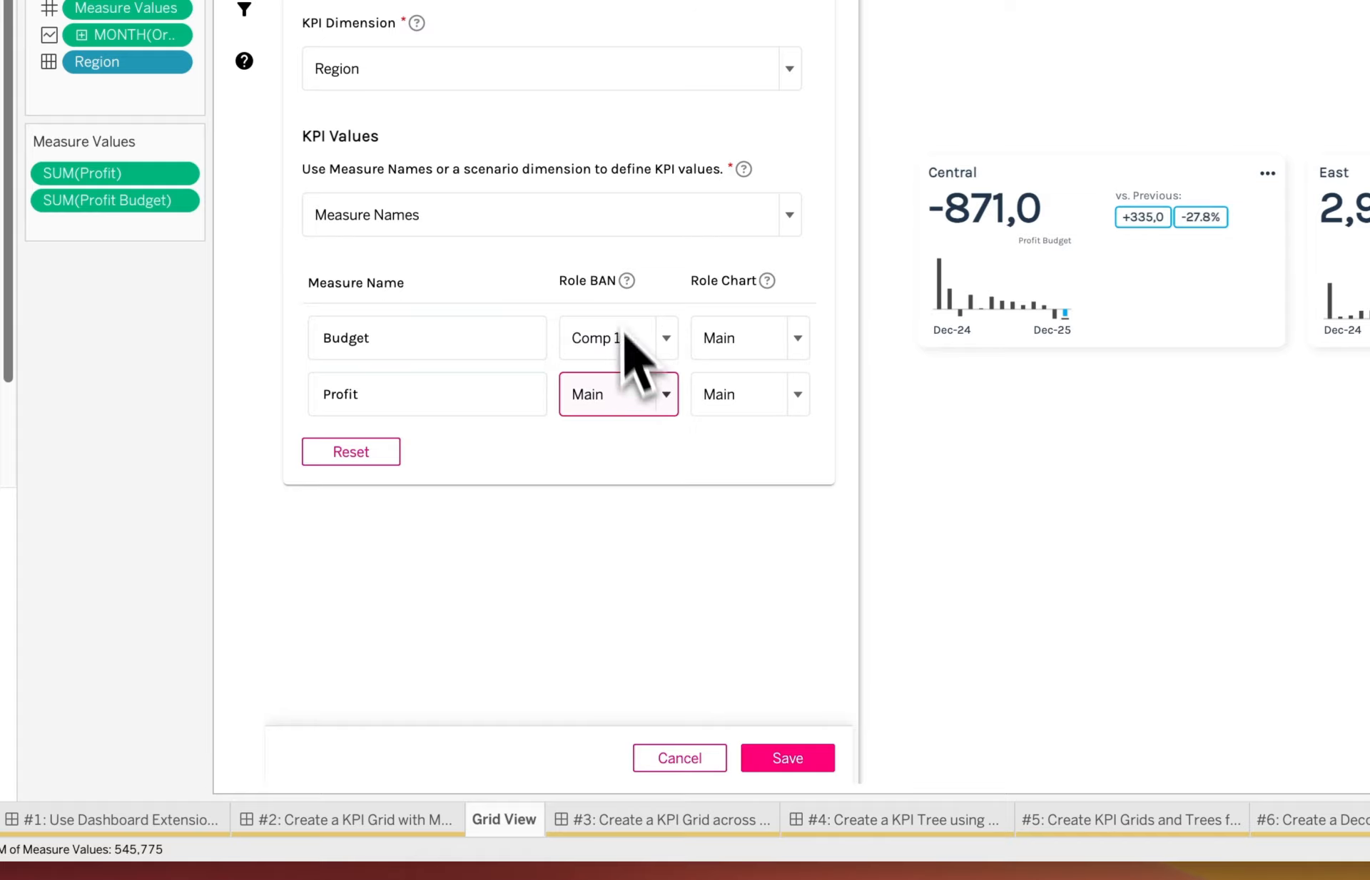
pyautogui.click(764, 350)
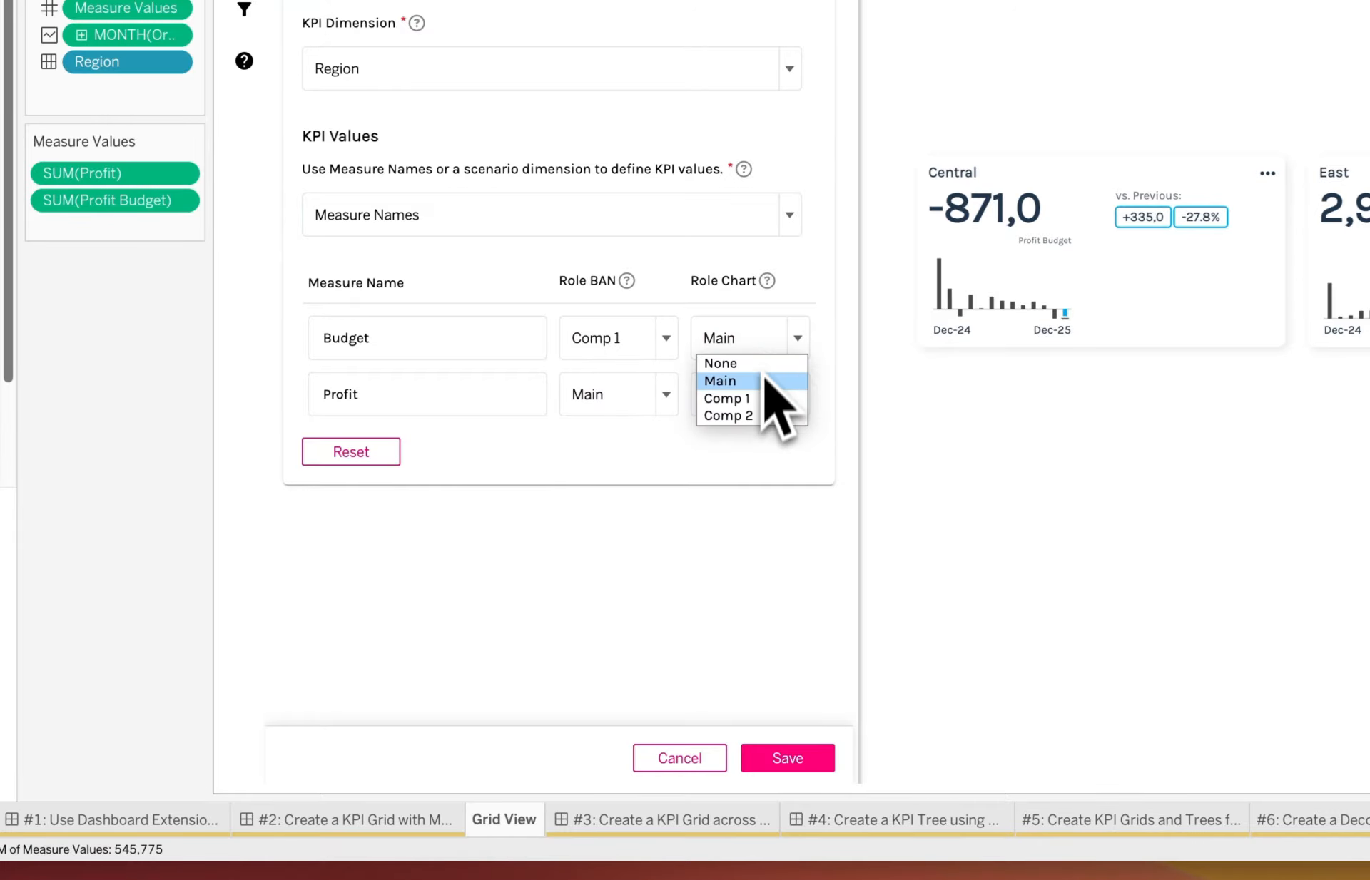
pyautogui.click(762, 336)
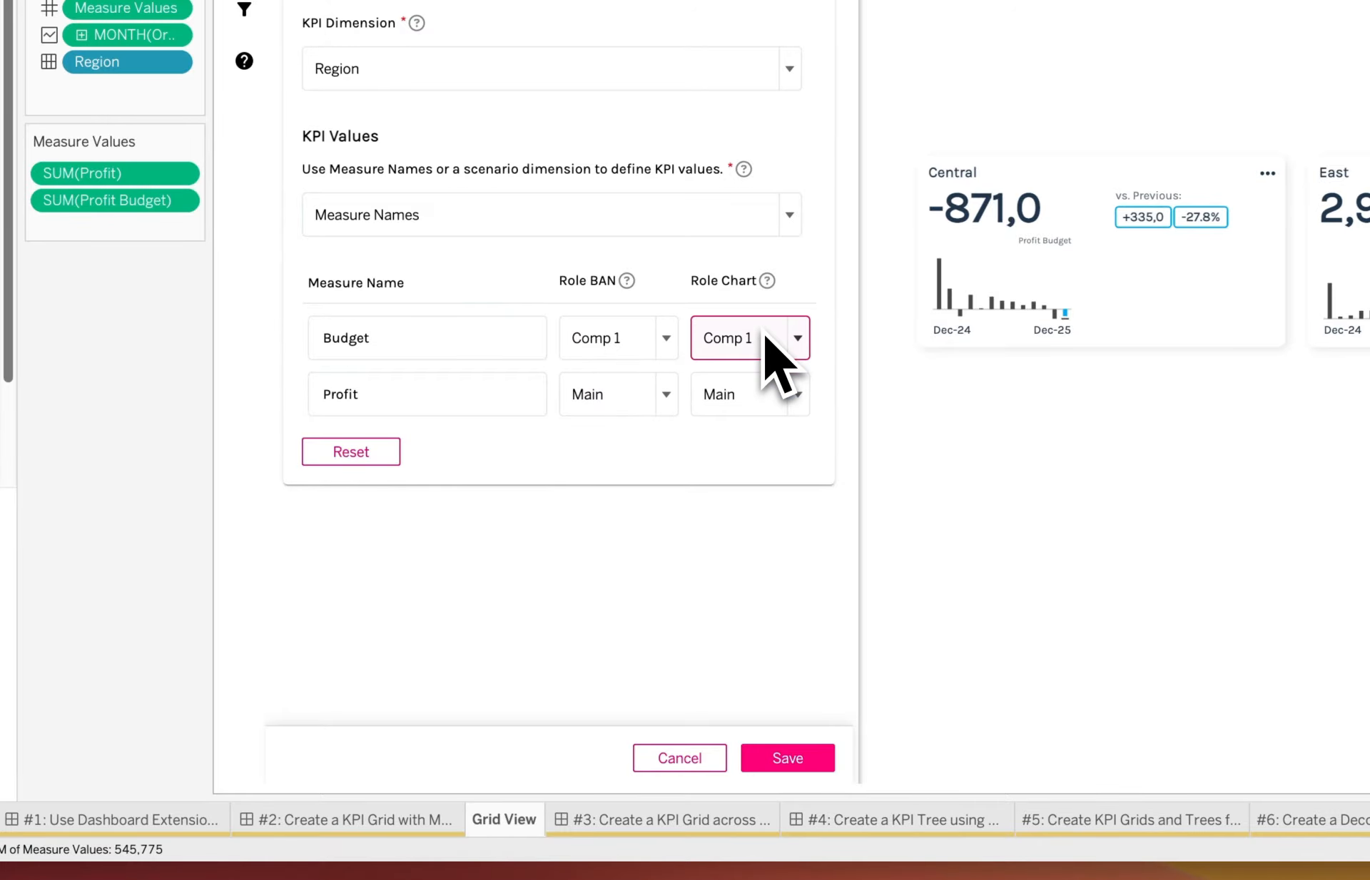
pyautogui.click(805, 758)
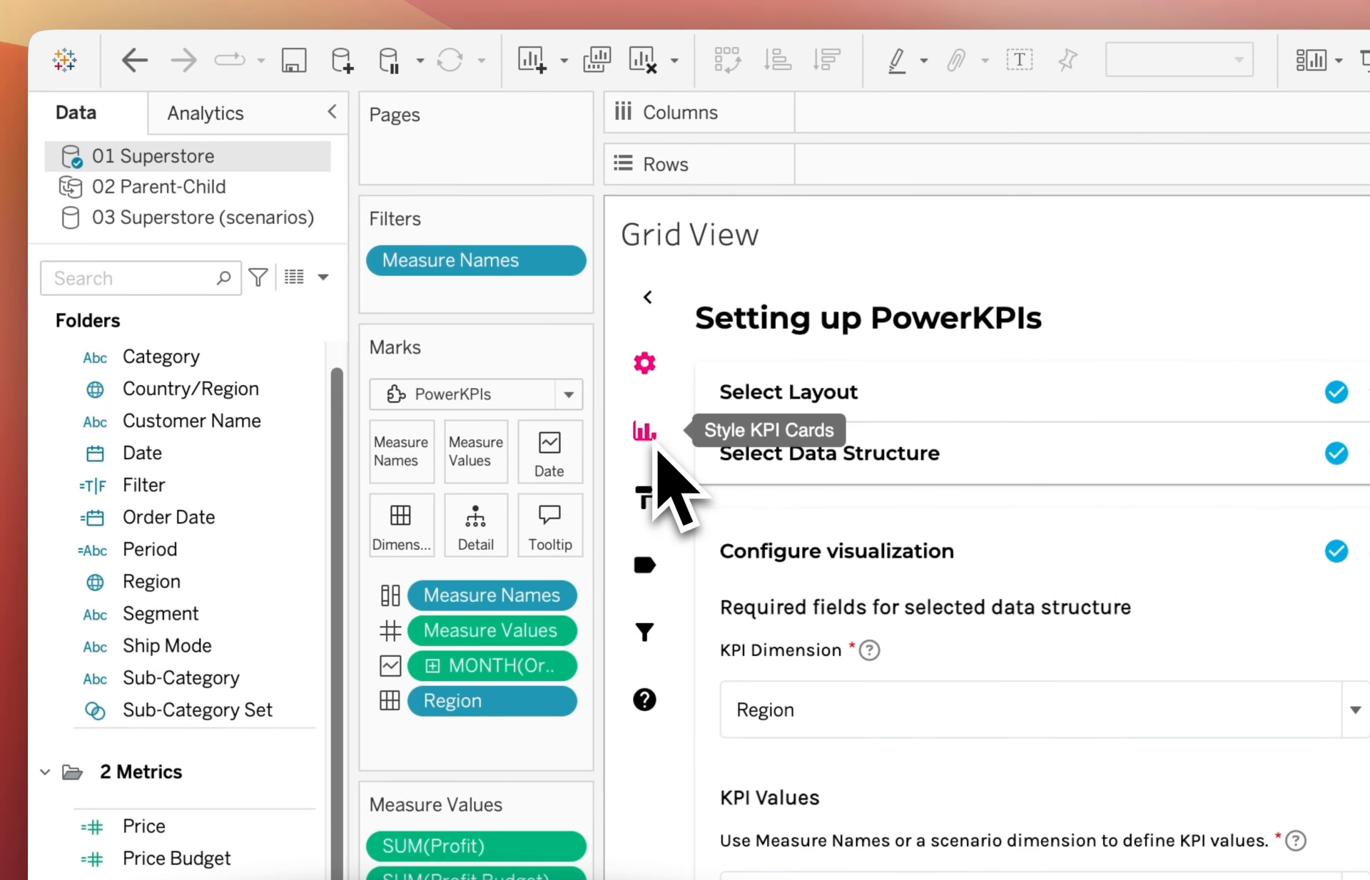
# Open Style KPI Cards and expand the Central metric, keeping its formatting as Number.
pyautogui.click(629, 425)
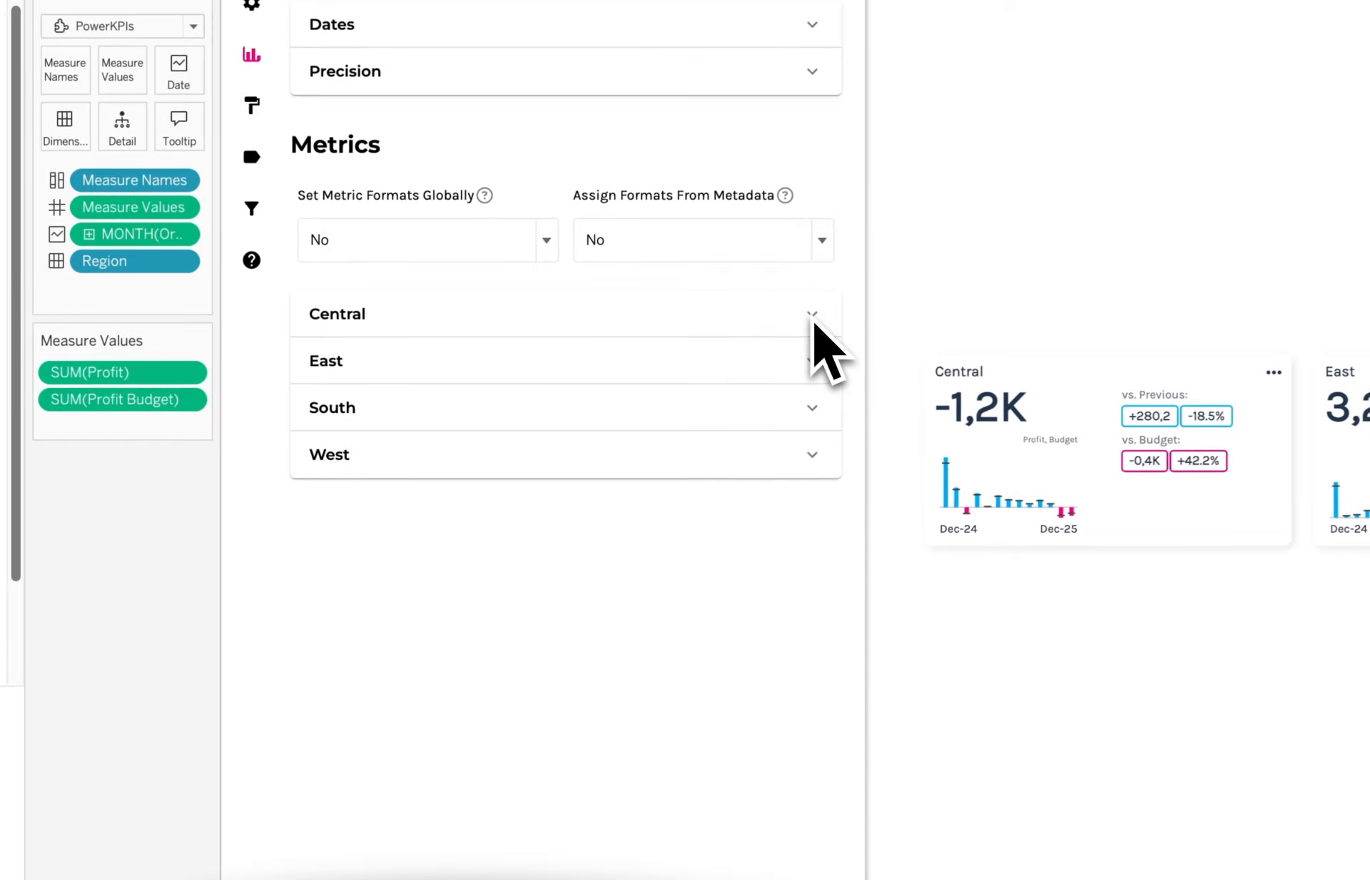
pyautogui.click(813, 323)
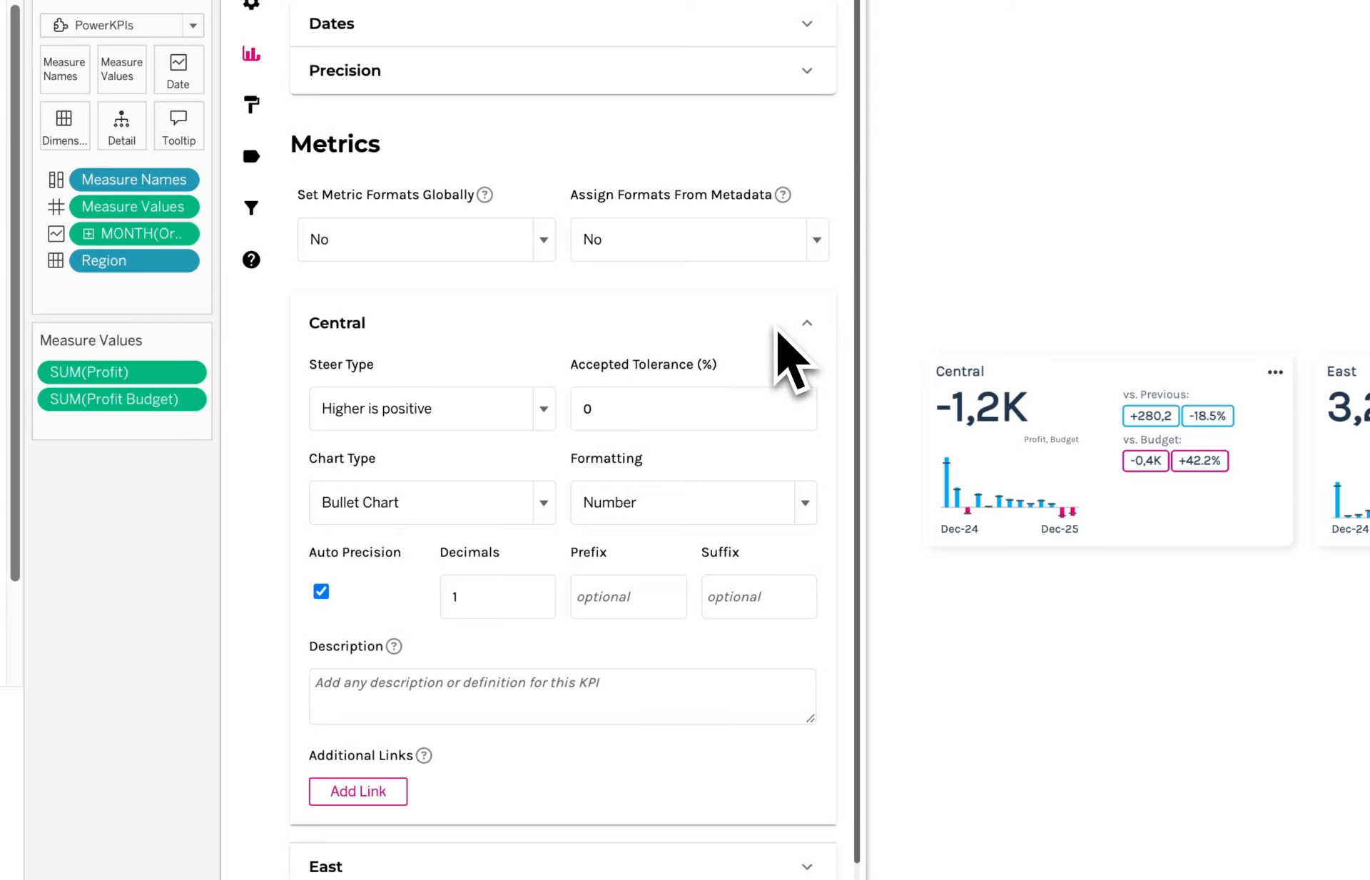
pyautogui.click(471, 601)
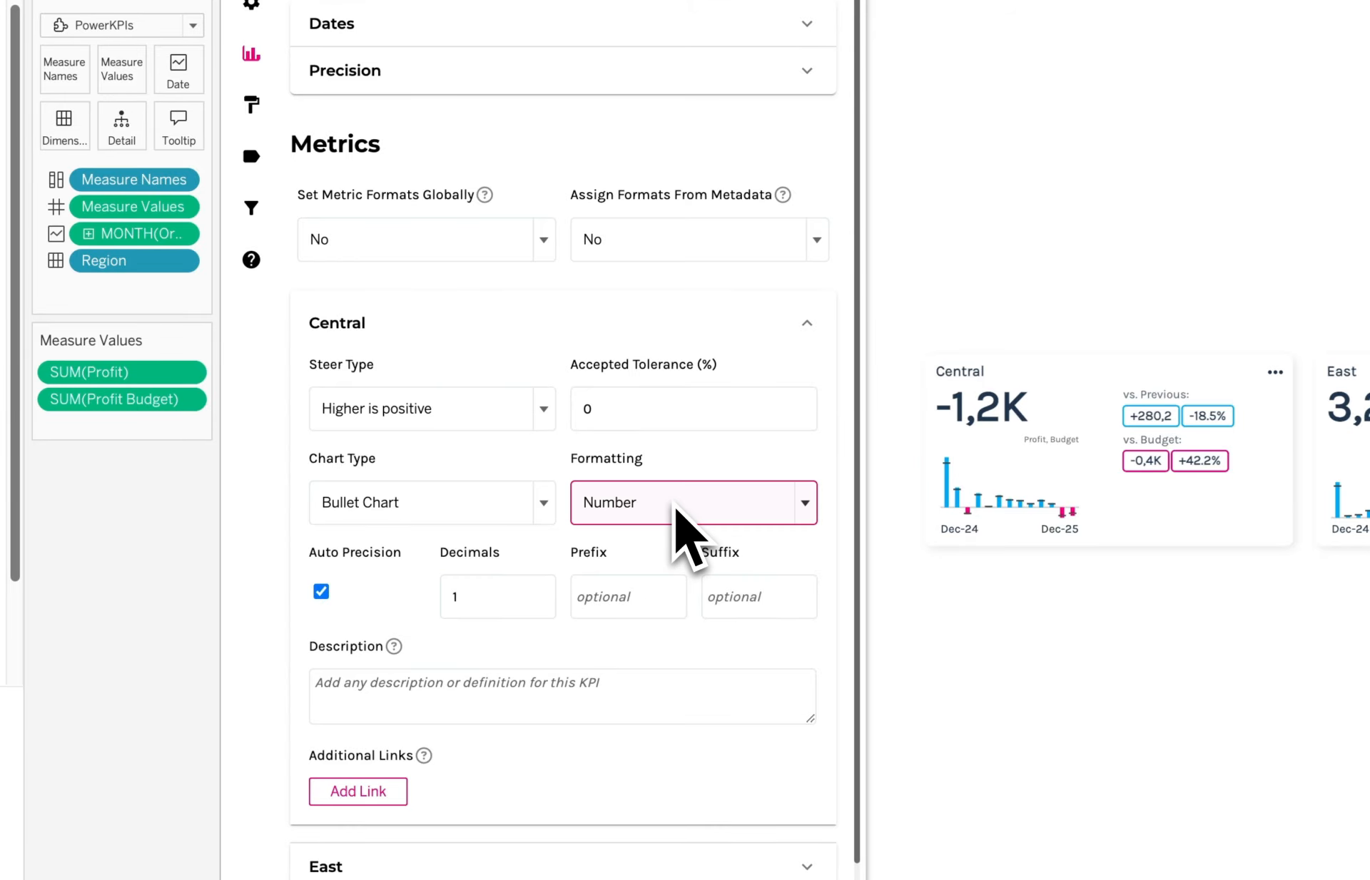
pyautogui.click(675, 511)
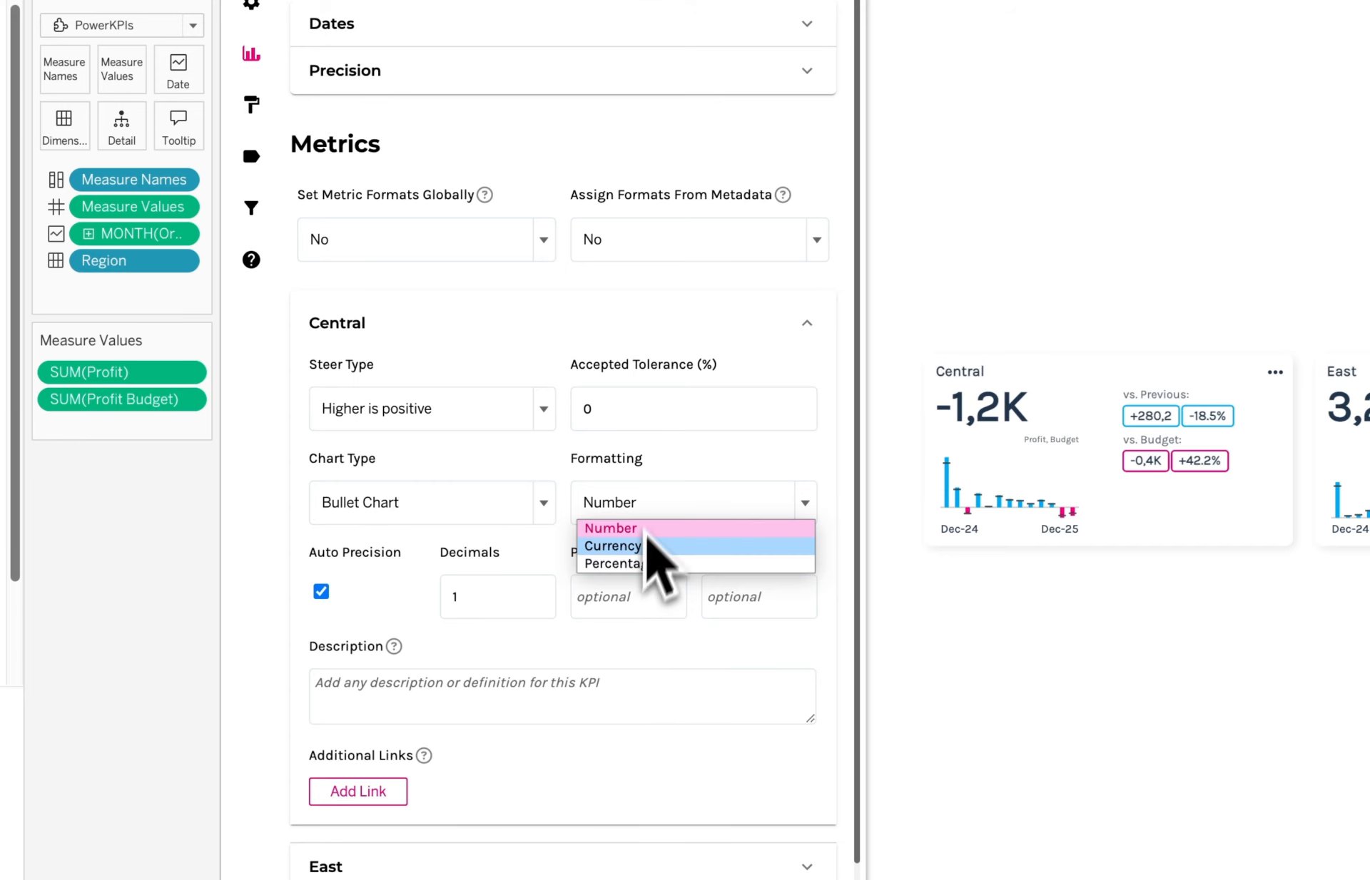
pyautogui.click(652, 463)
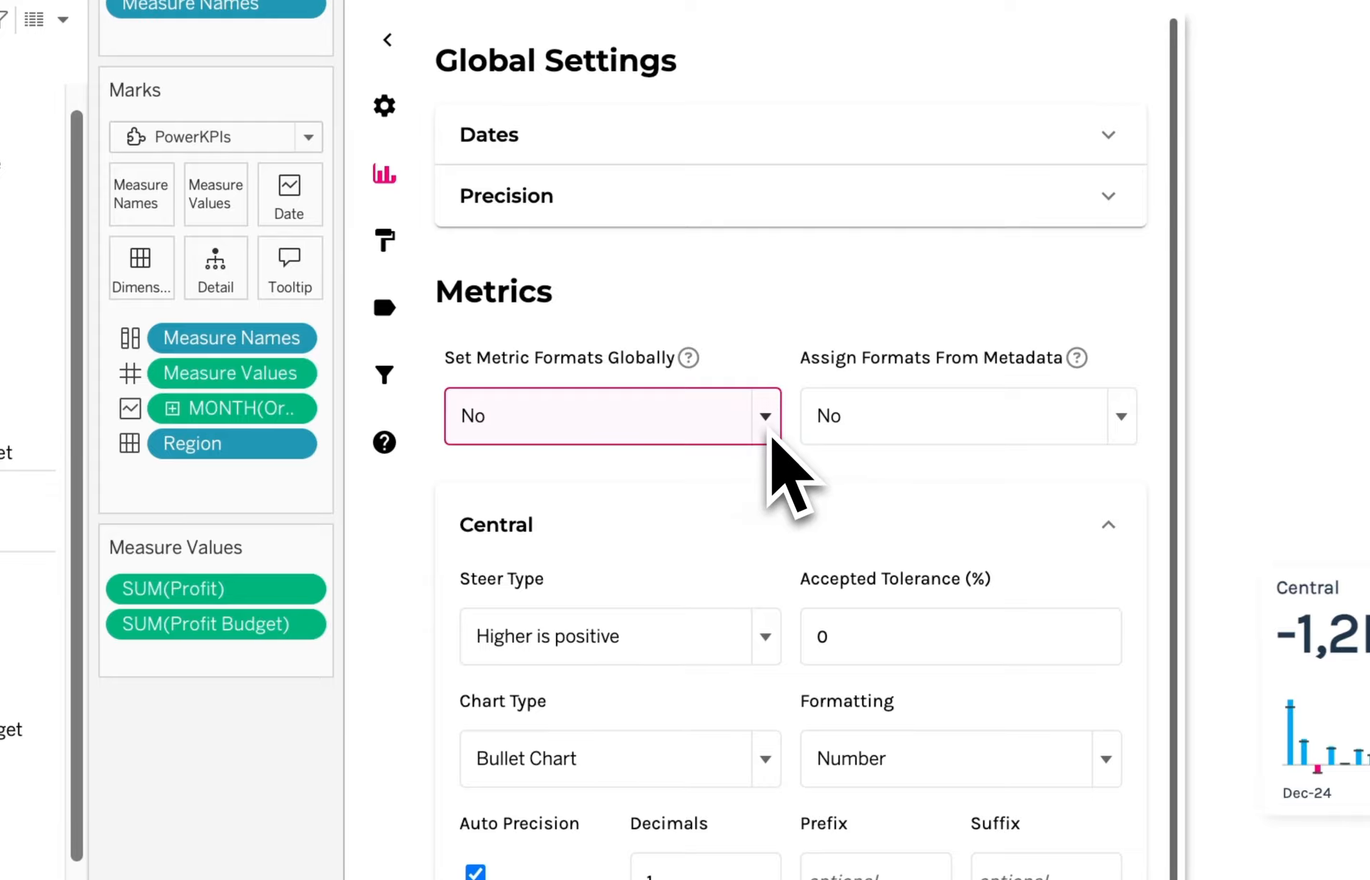
# Apply a global Currency format in EUR with 2 decimals to all cards and save.
pyautogui.click(769, 437)
pyautogui.click(647, 455)
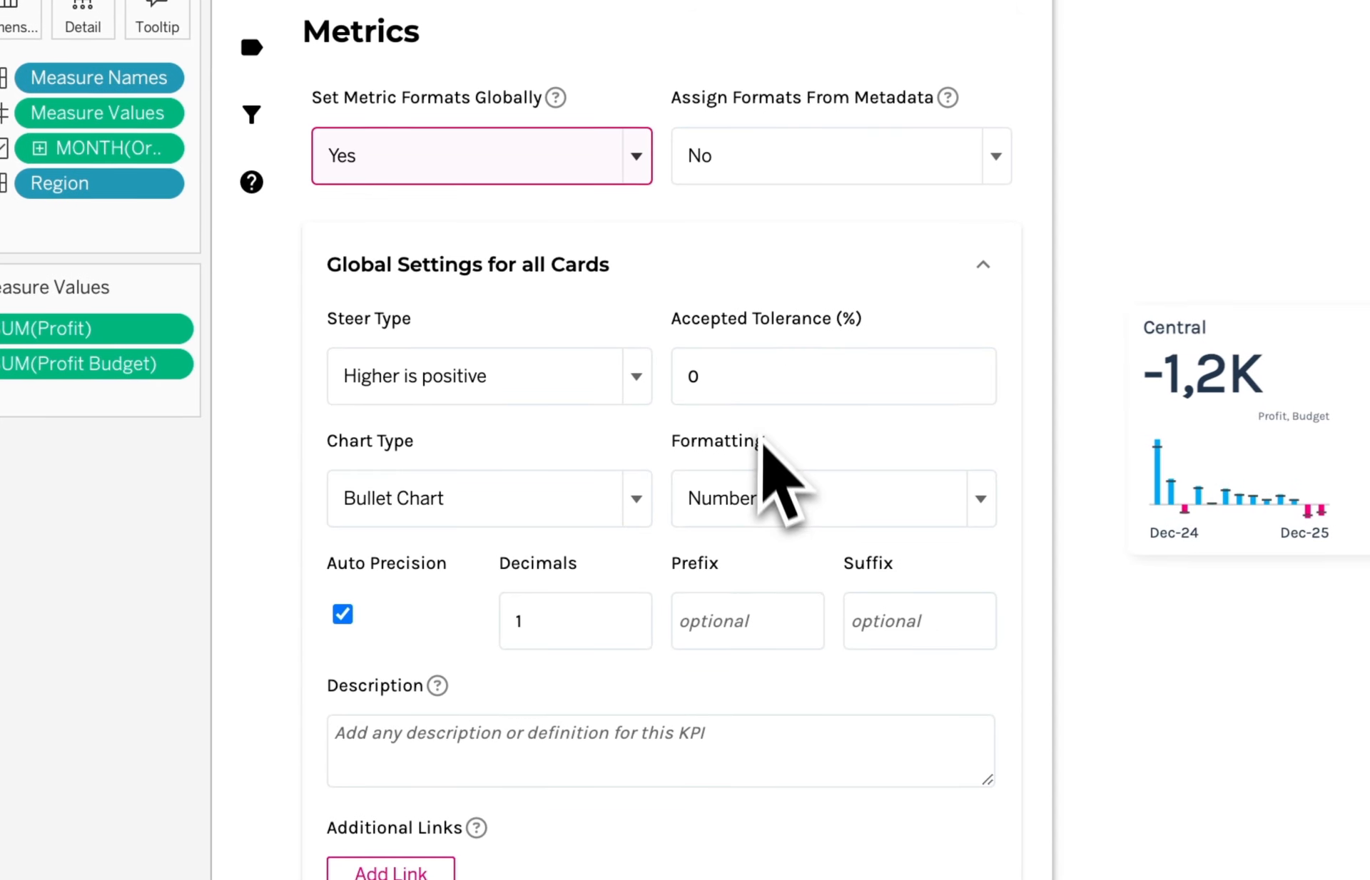
pyautogui.click(777, 496)
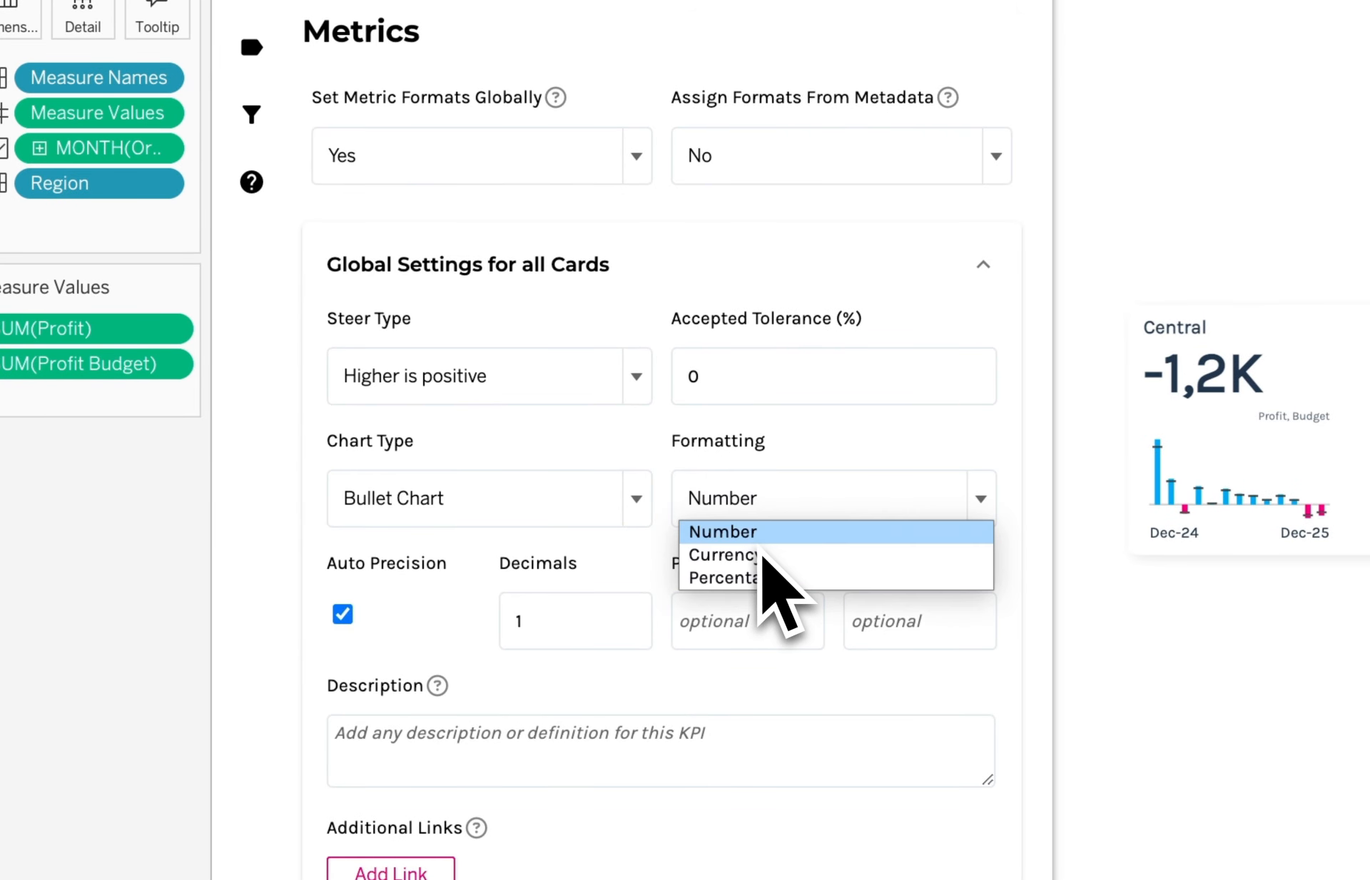
pyautogui.click(762, 557)
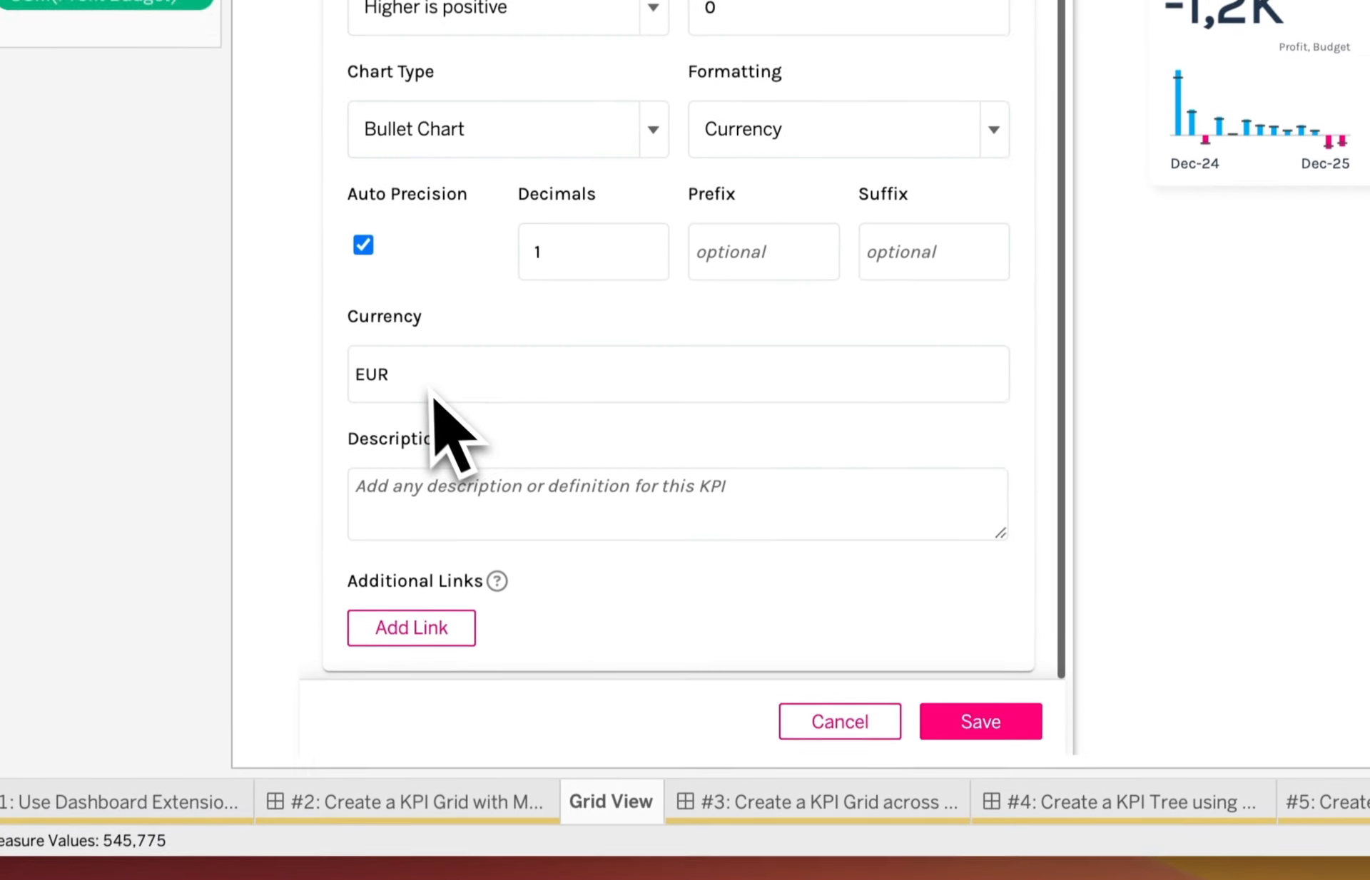
pyautogui.click(421, 391)
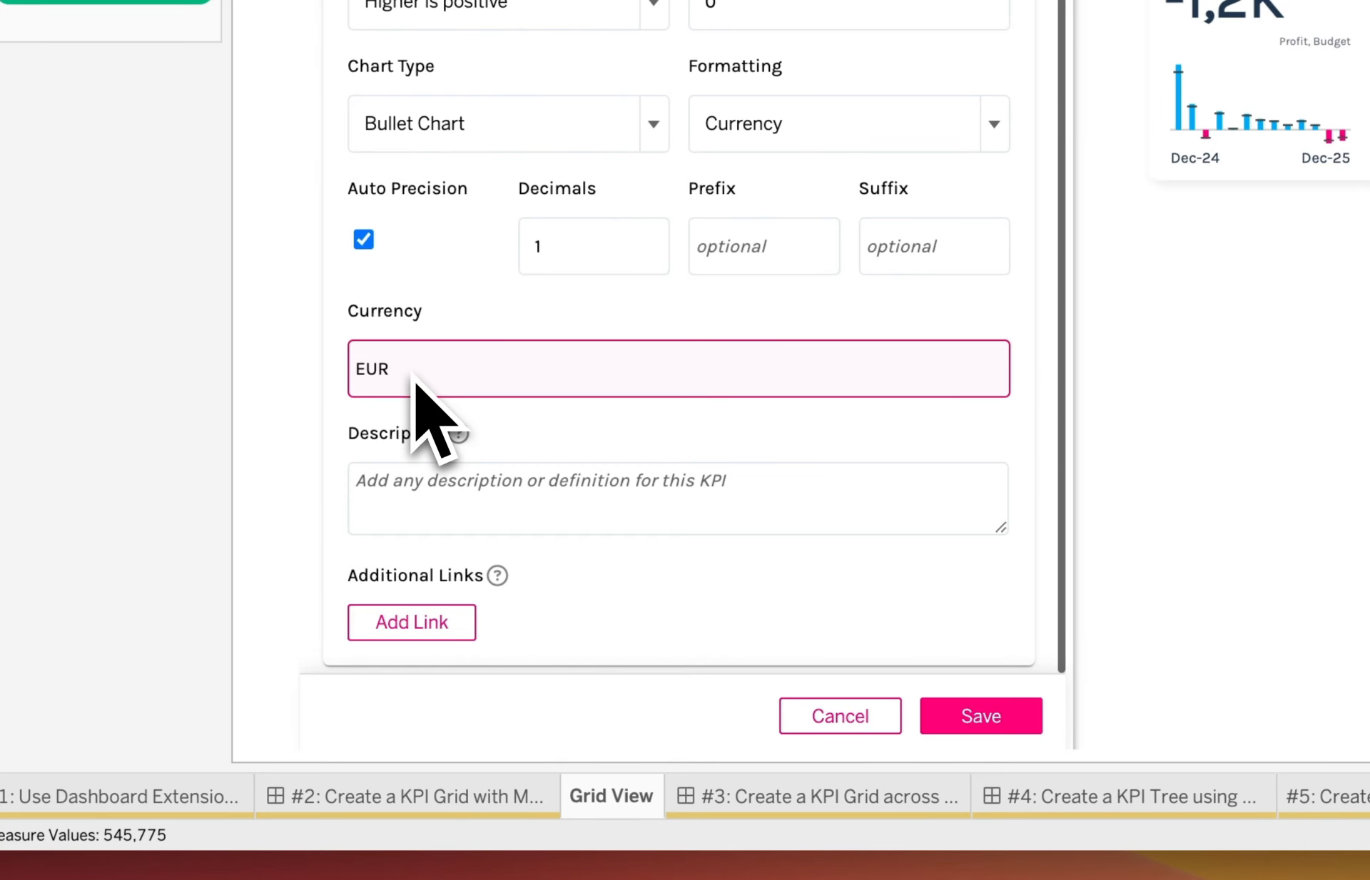
pyautogui.click(560, 268)
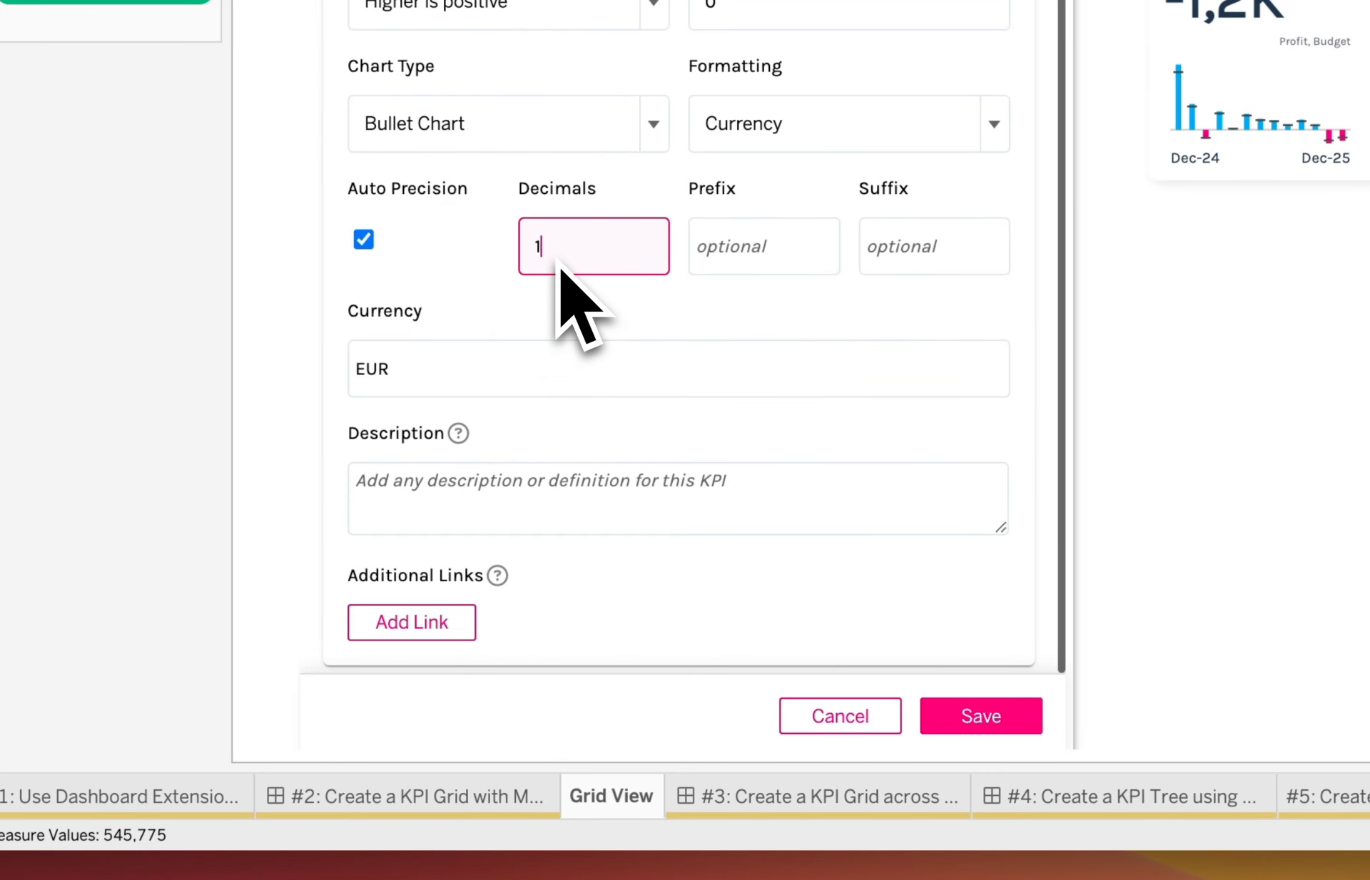
pyautogui.write('2')
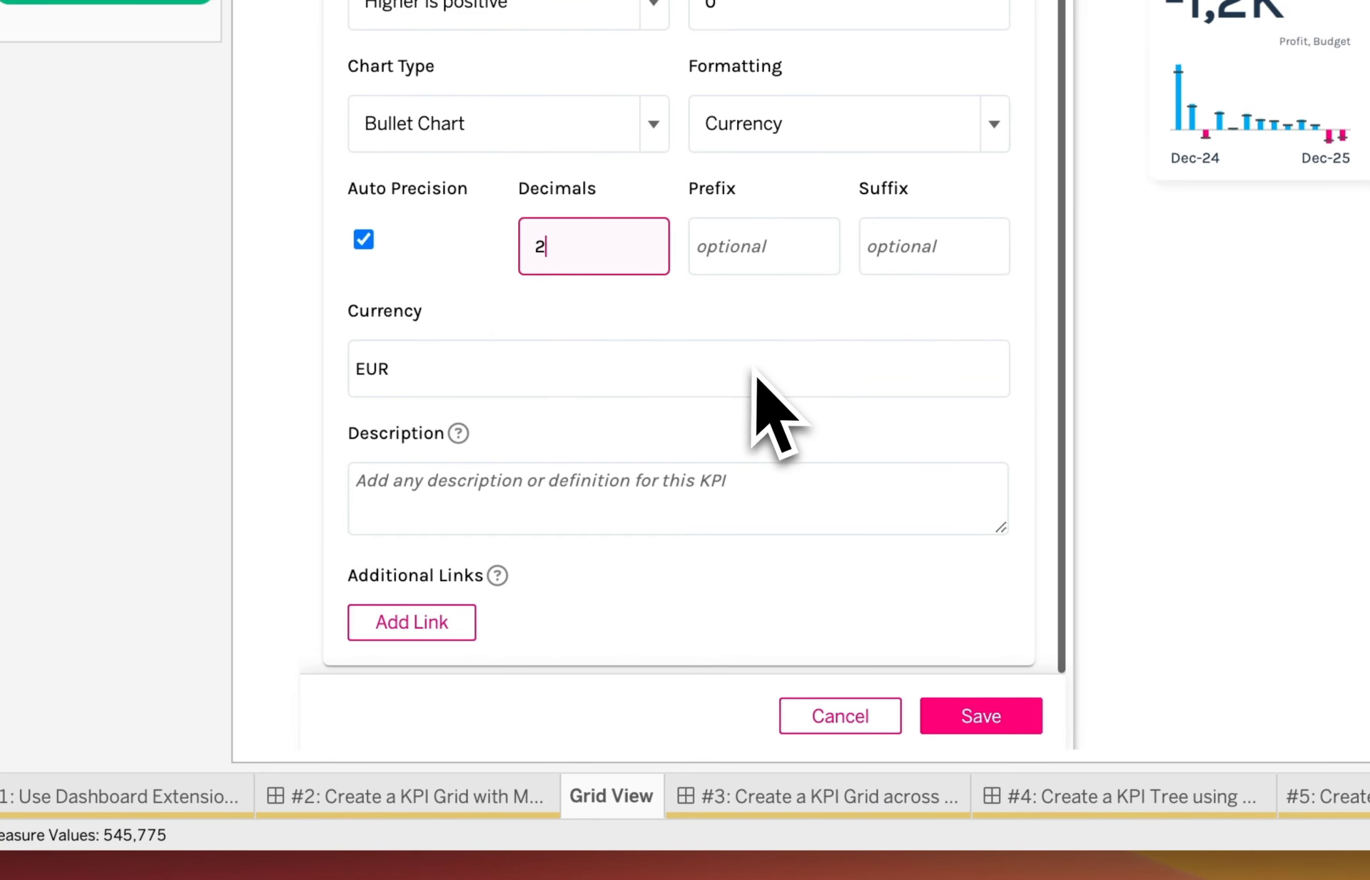
pyautogui.click(765, 764)
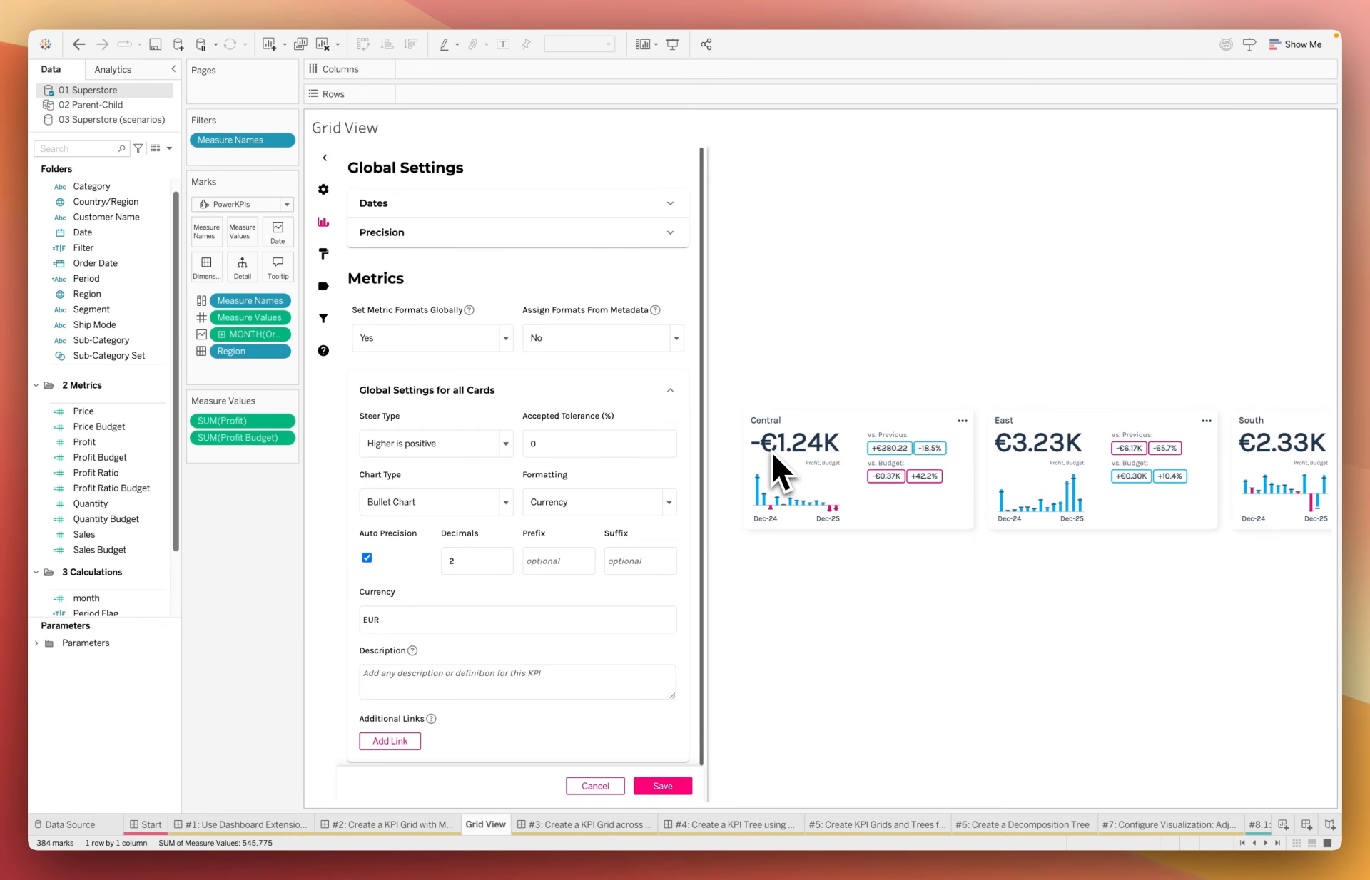
# Check the Steer Type setting and keep it at Higher is positive.
pyautogui.click(533, 454)
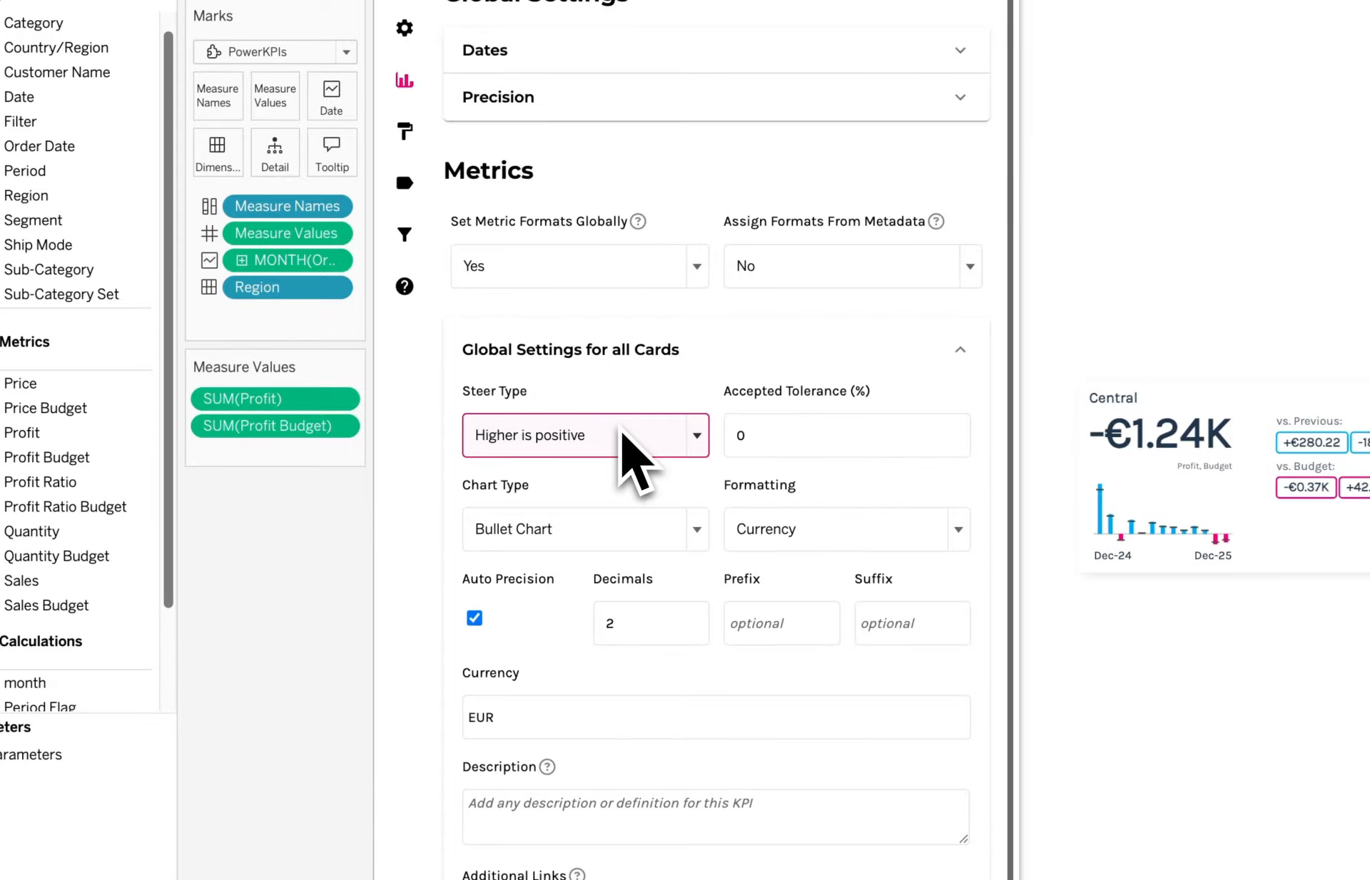
pyautogui.click(637, 464)
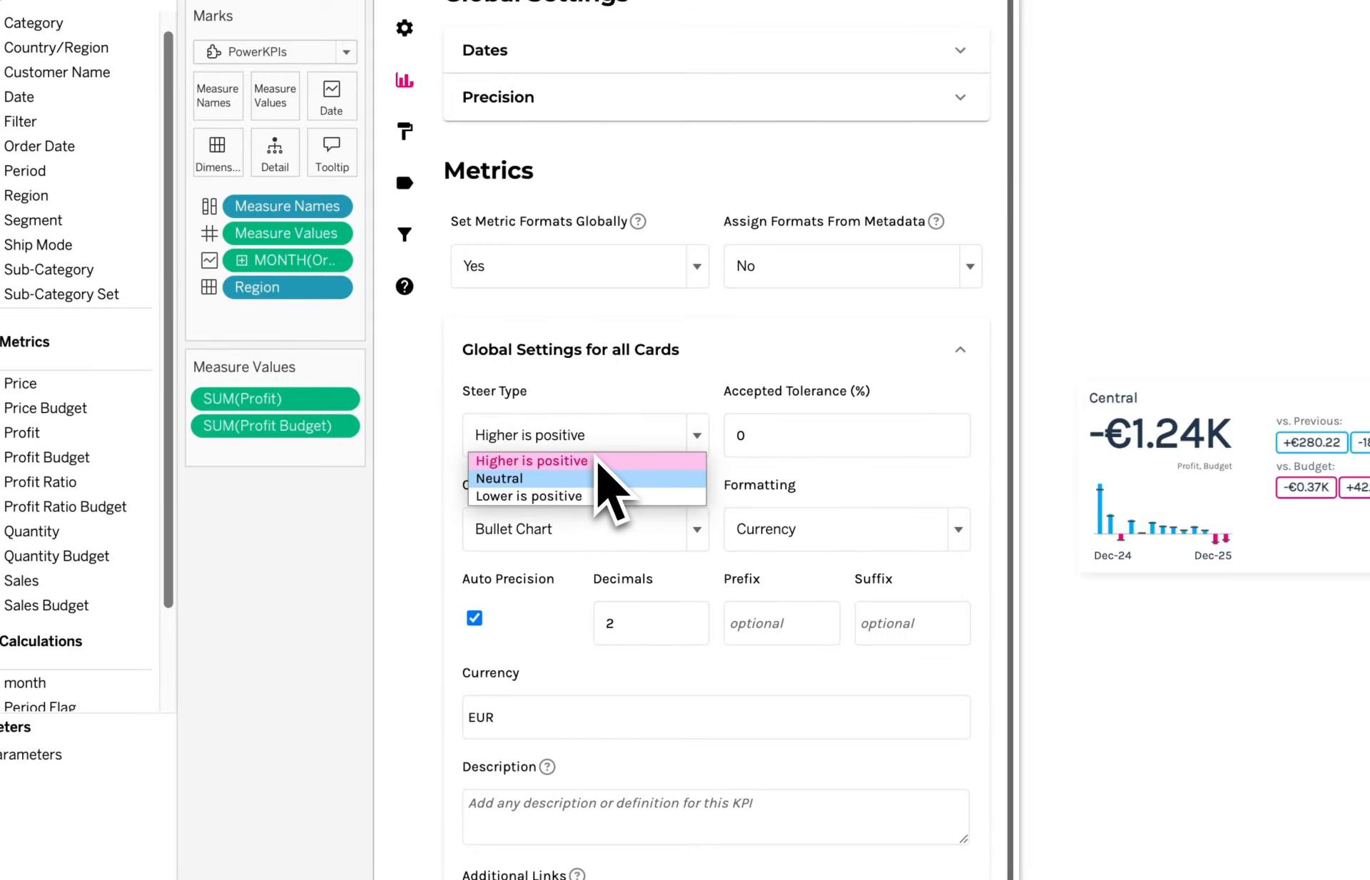
pyautogui.click(619, 407)
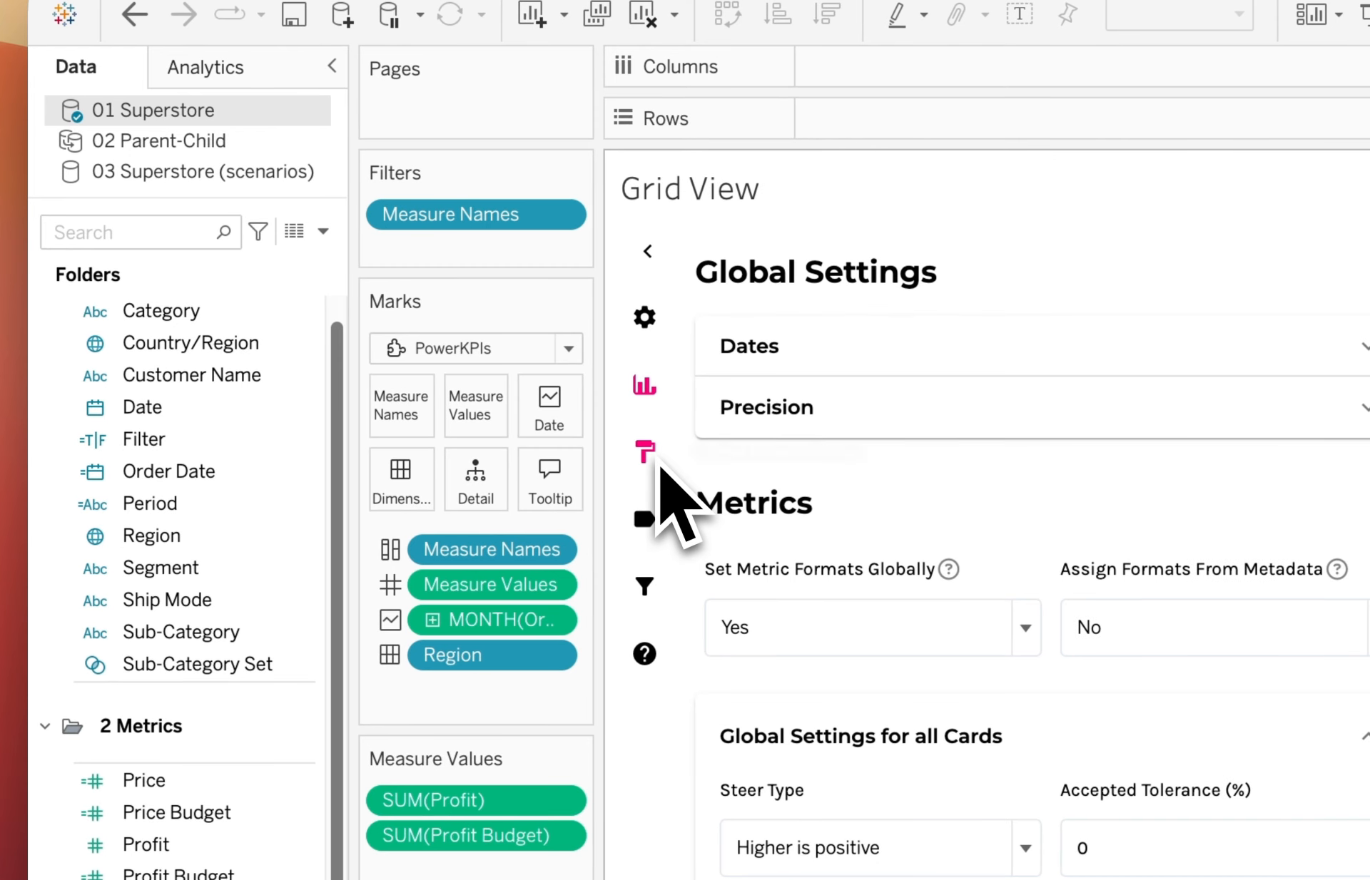
# In the Formatting settings, set the General grid layout to 2 columns.
pyautogui.click(659, 463)
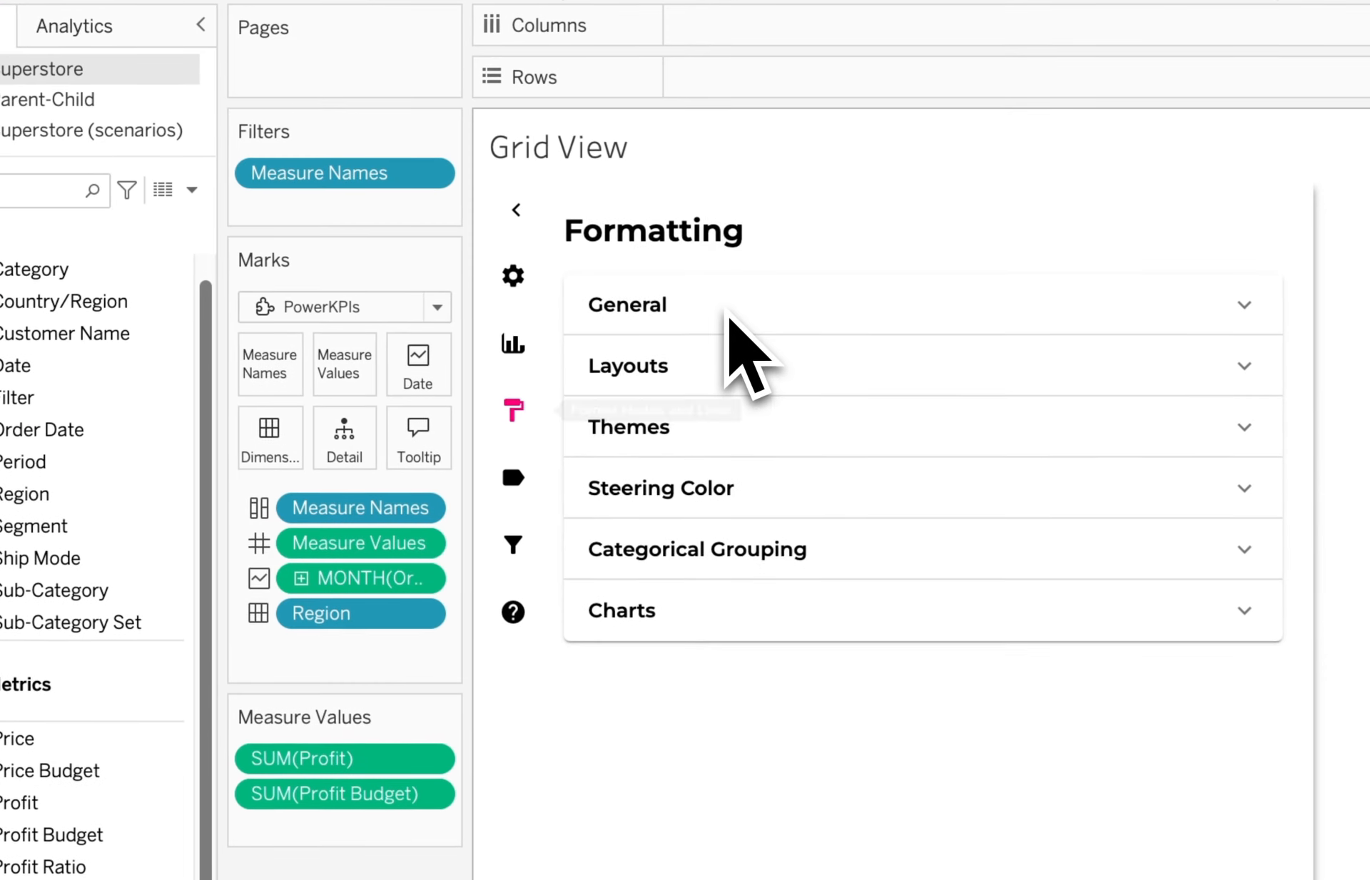
pyautogui.click(729, 313)
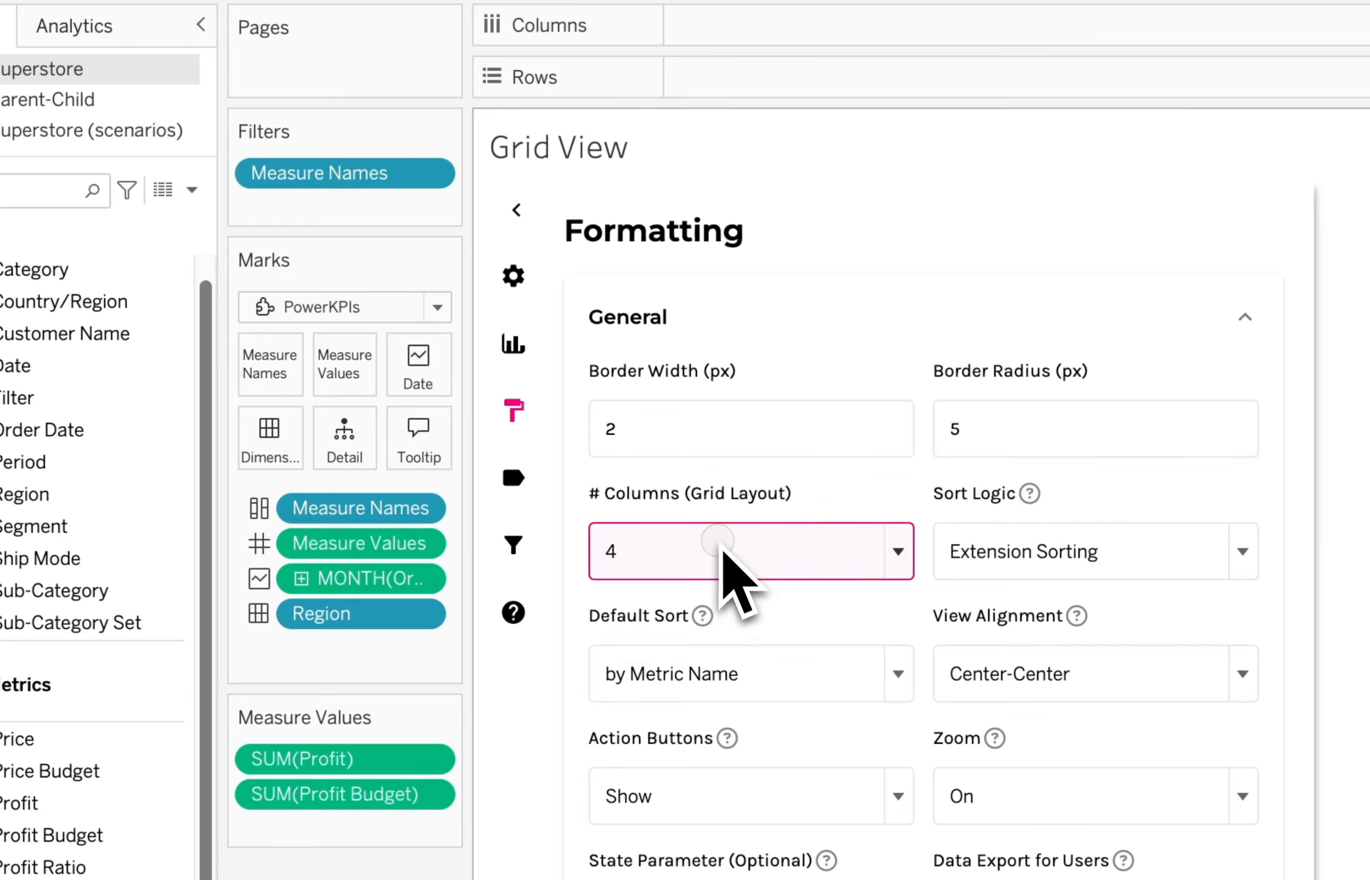
pyautogui.click(722, 548)
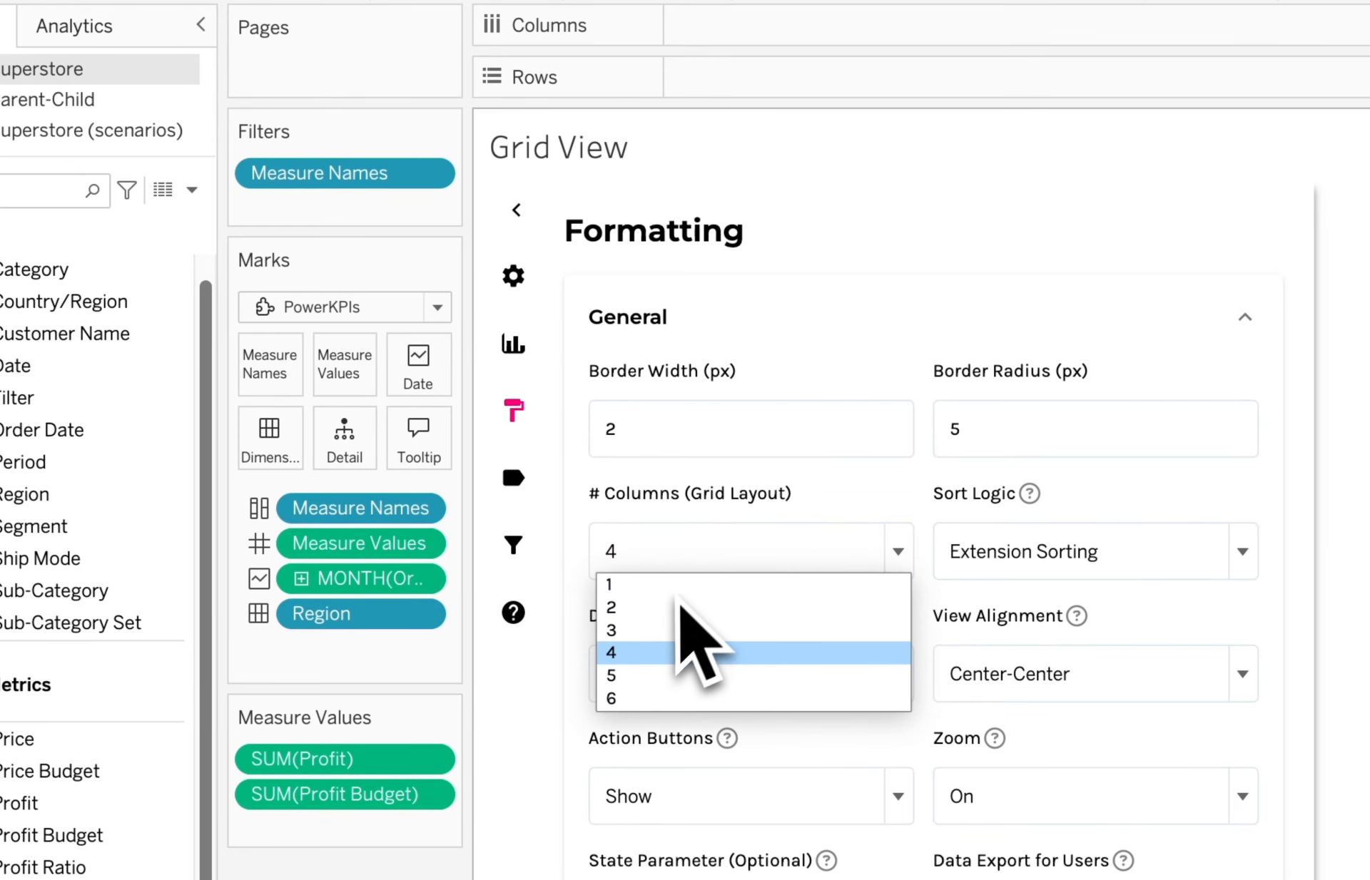
pyautogui.click(670, 607)
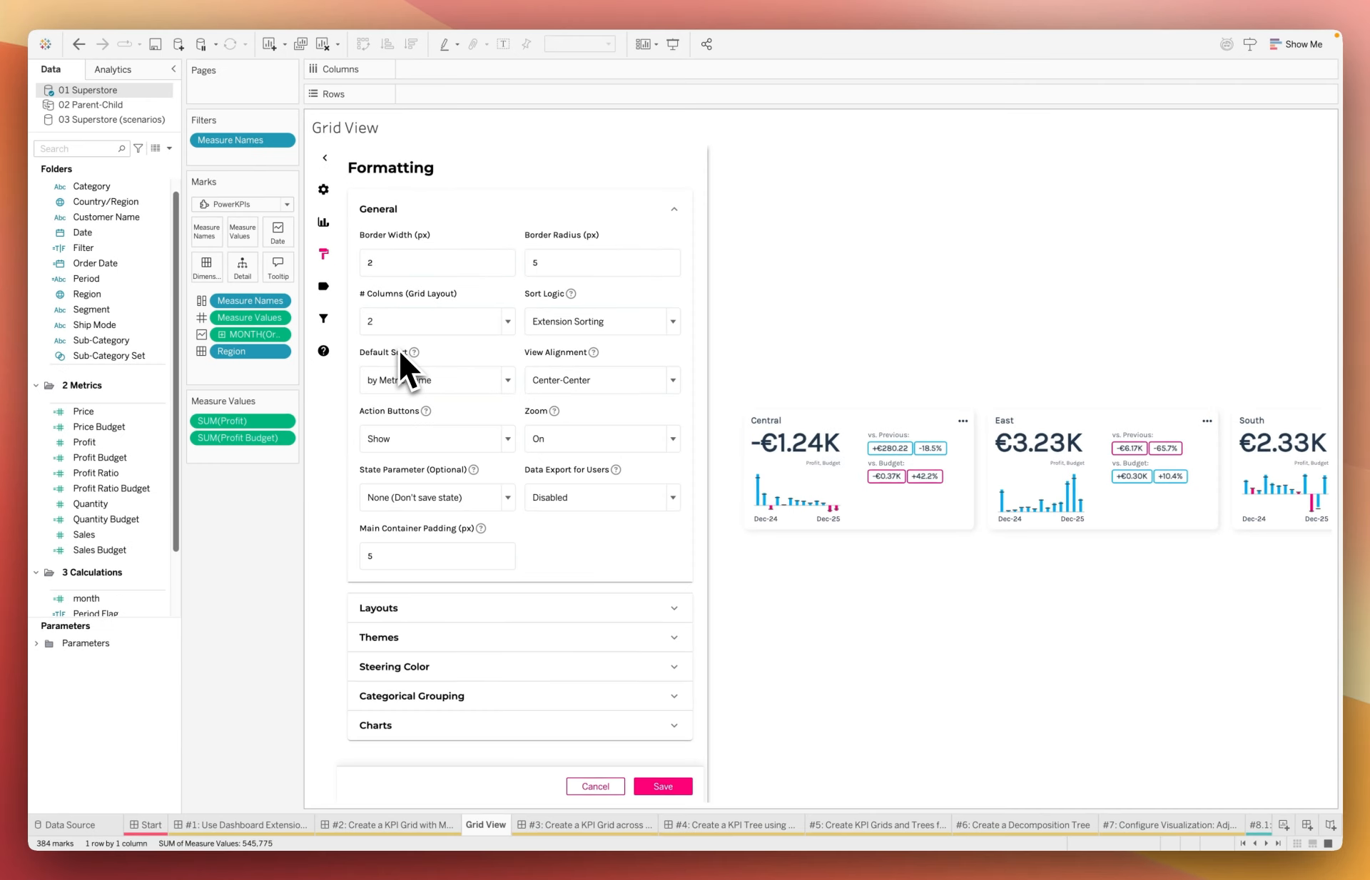
# Choose Layout 6 for the KPI cards.
pyautogui.click(514, 607)
pyautogui.scroll(-3, 537, 579)
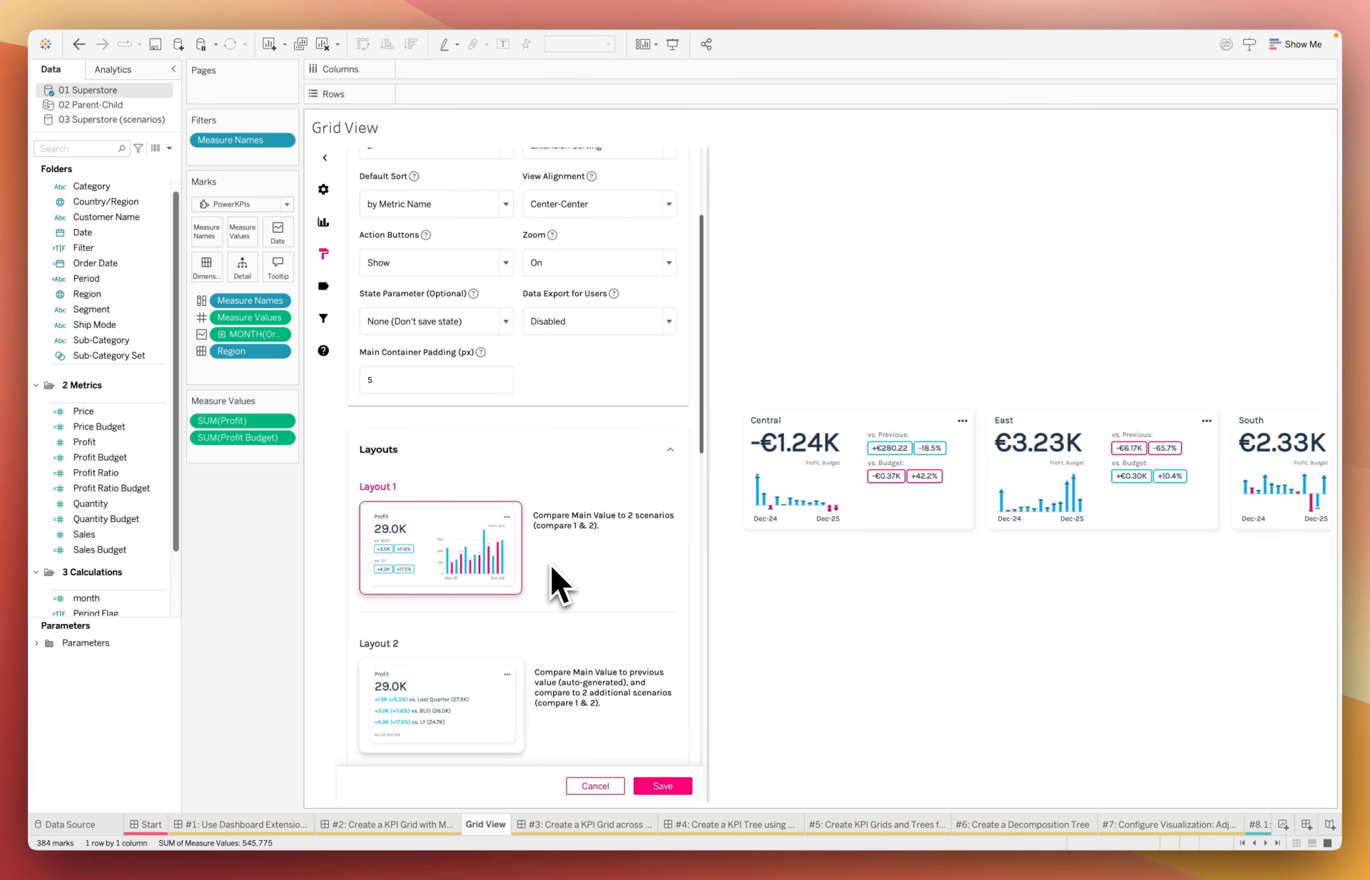
pyautogui.scroll(-5, 550, 567)
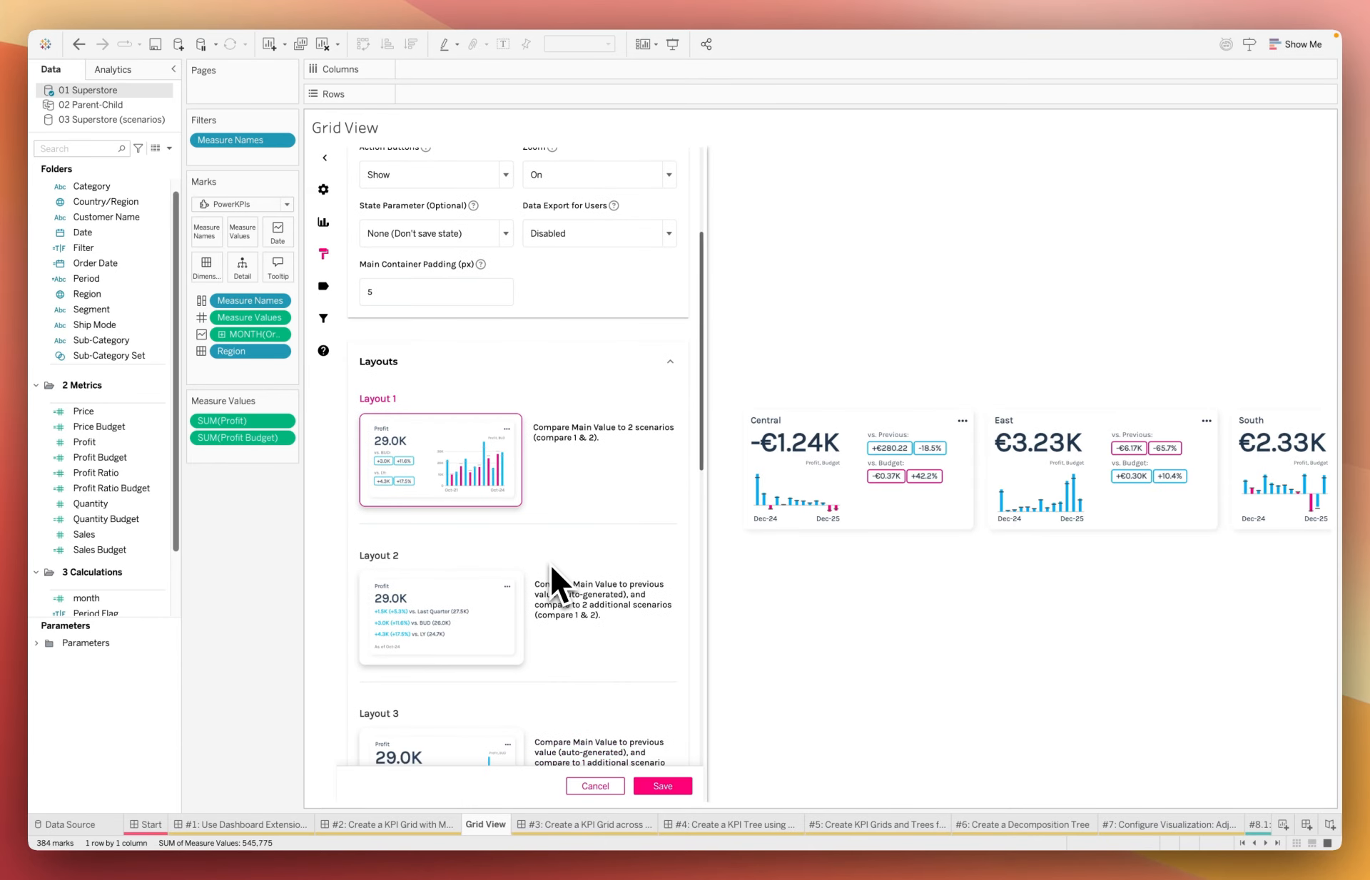
pyautogui.scroll(-9, 551, 570)
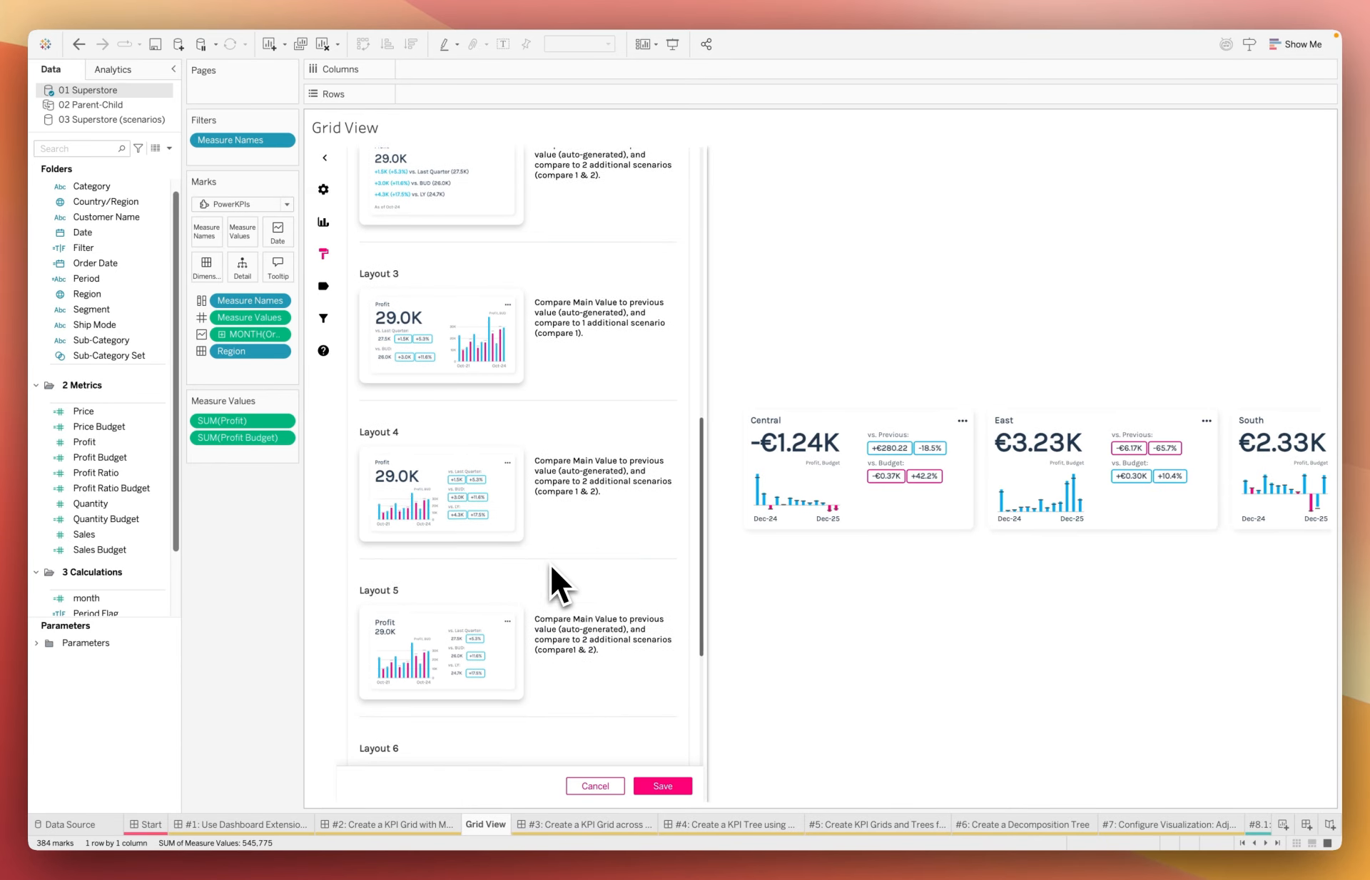
pyautogui.scroll(-2, 496, 627)
pyautogui.click(452, 646)
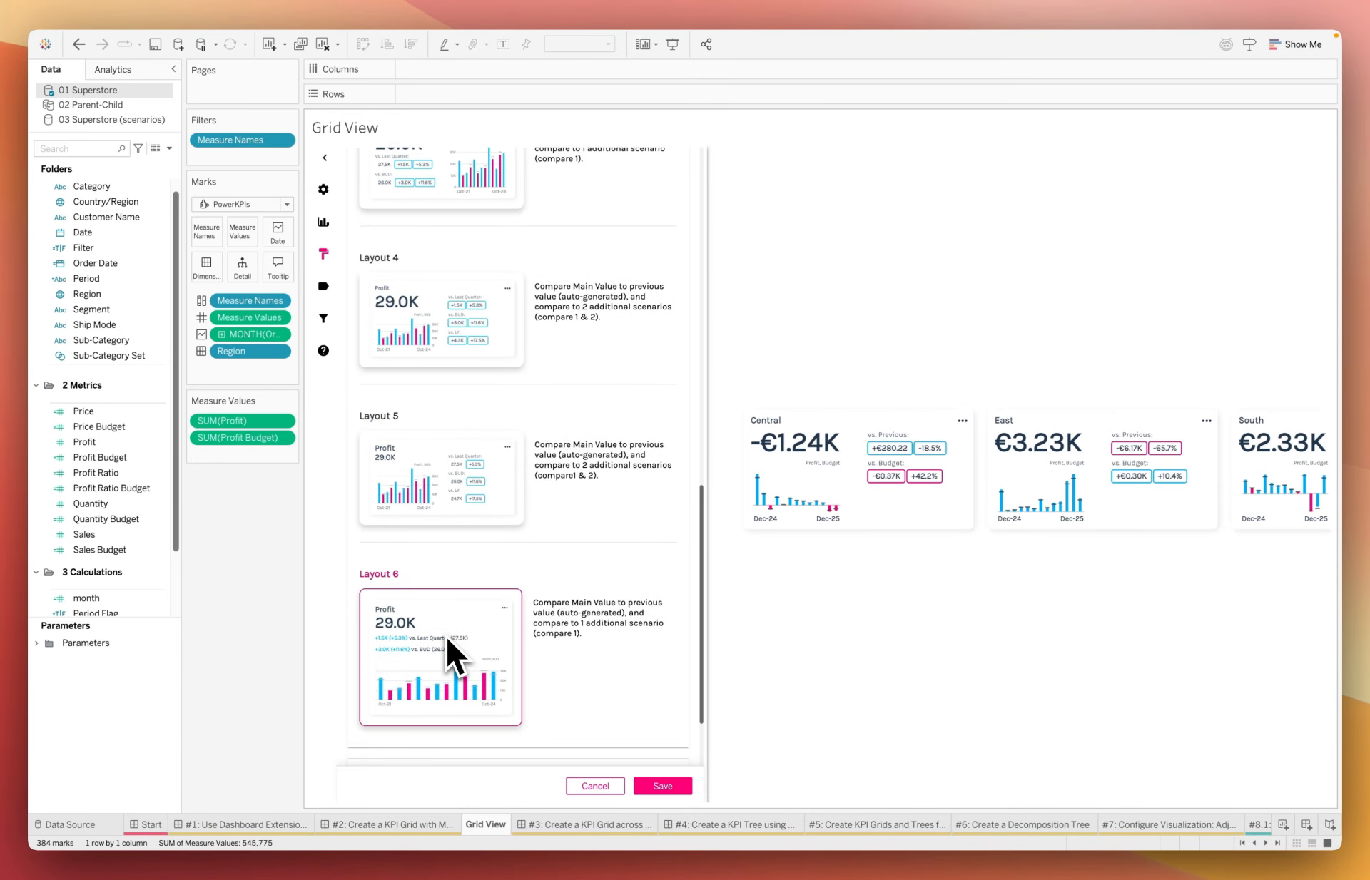
pyautogui.scroll(-1, 456, 645)
pyautogui.scroll(-3, 457, 632)
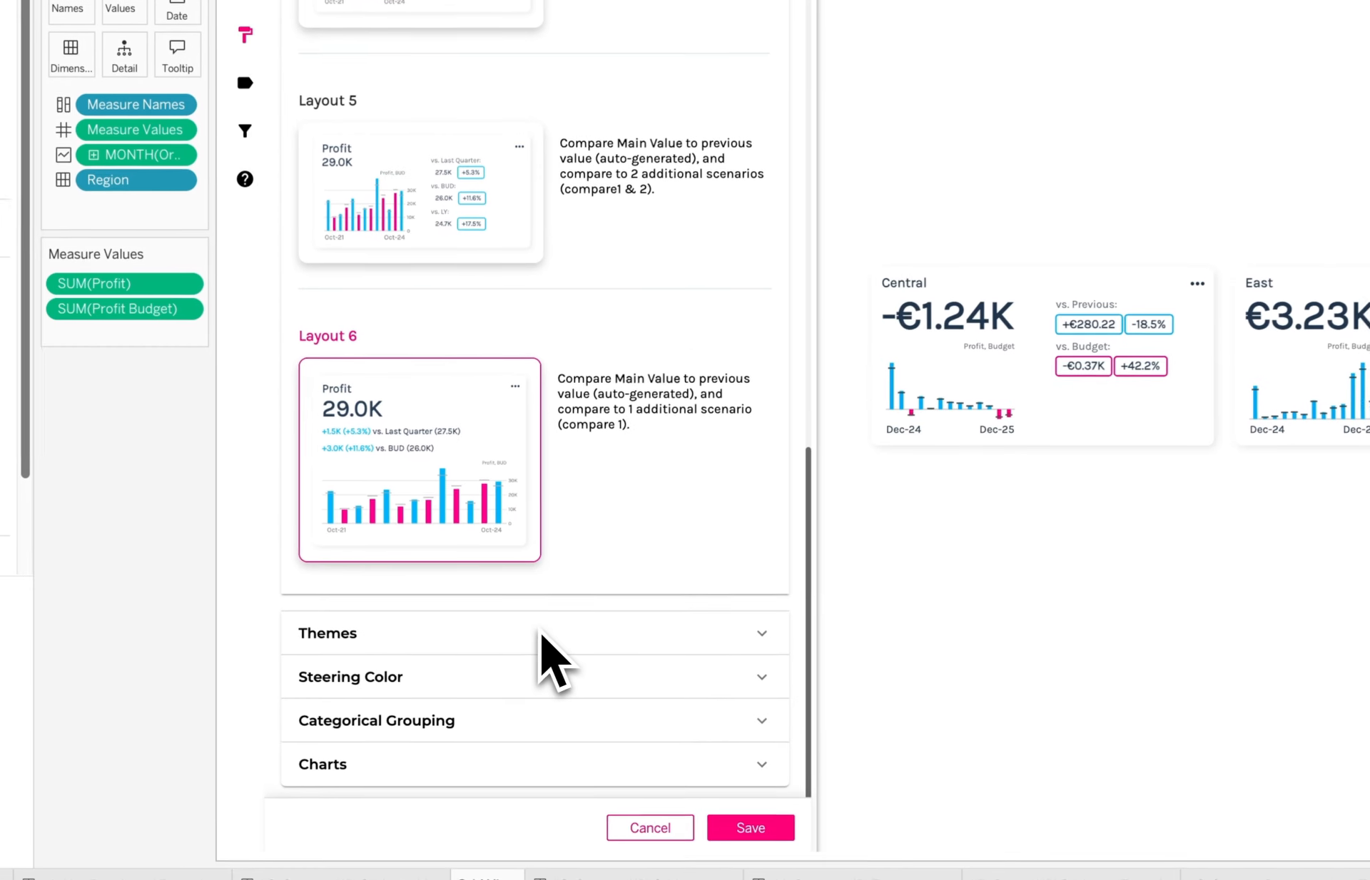
# Expand the Themes section to view the Color Theme settings.
pyautogui.click(547, 631)
pyautogui.scroll(-5, 706, 556)
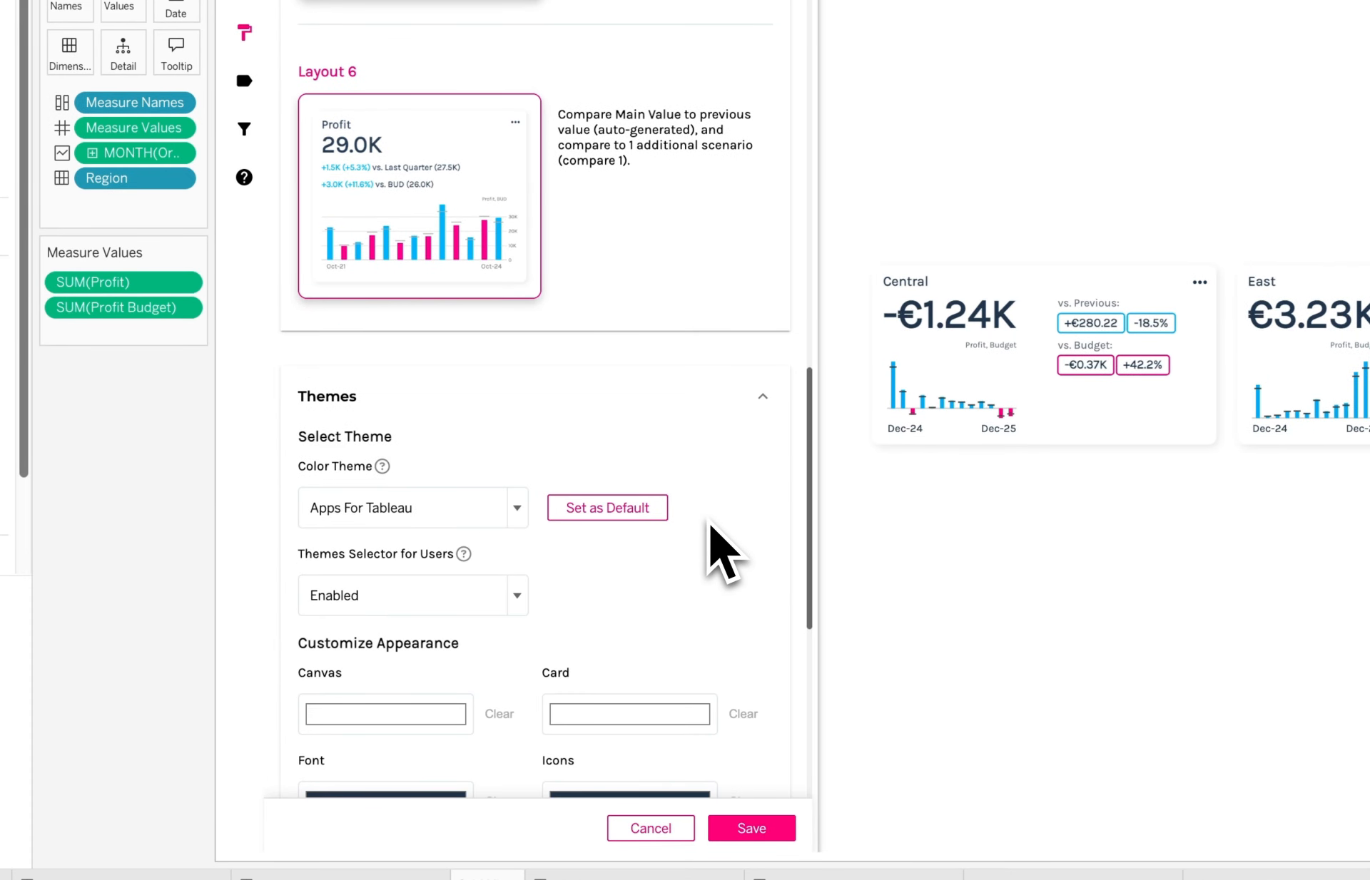
pyautogui.scroll(-3, 710, 532)
pyautogui.scroll(-1, 709, 522)
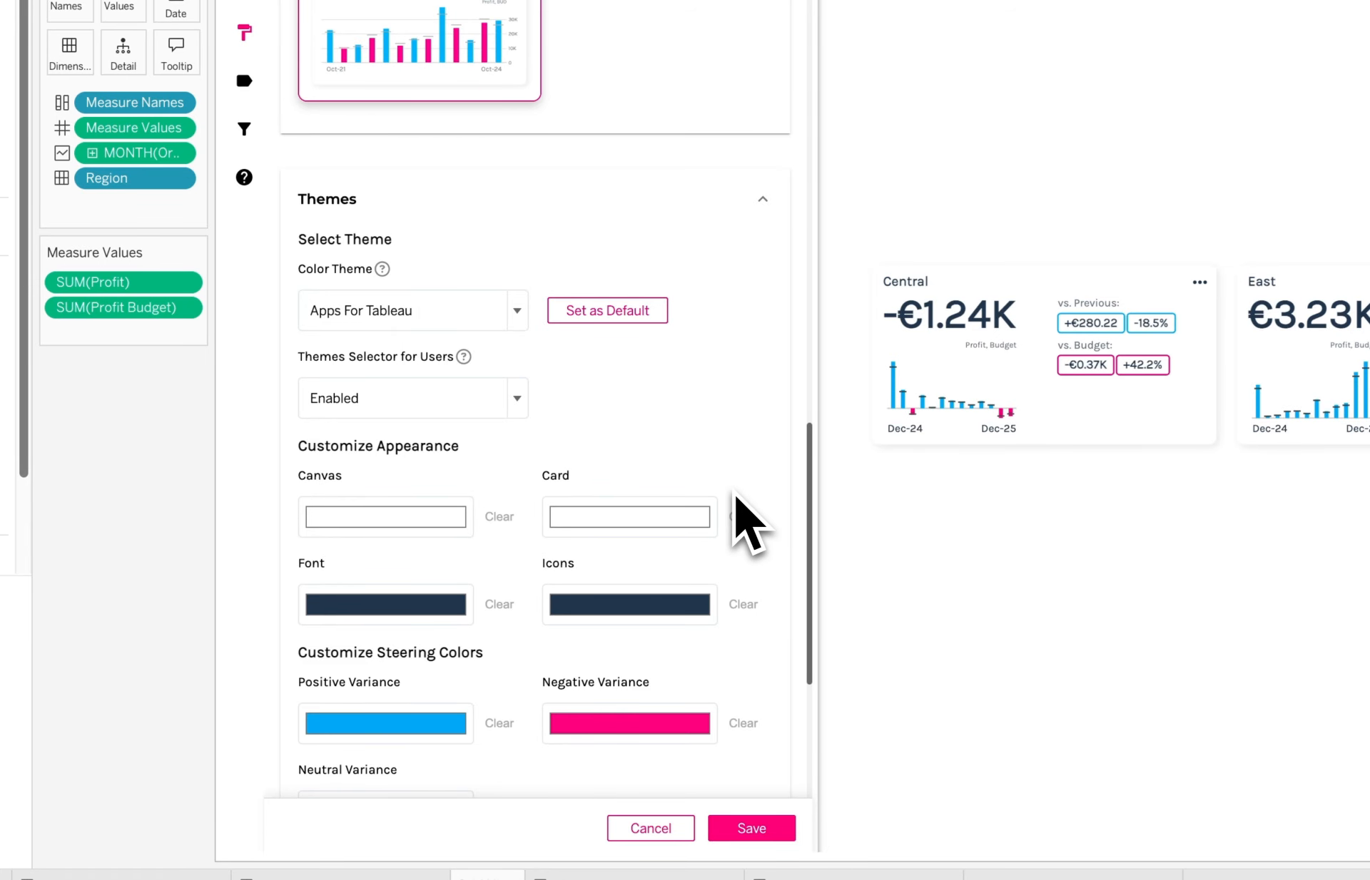
pyautogui.scroll(-2, 747, 525)
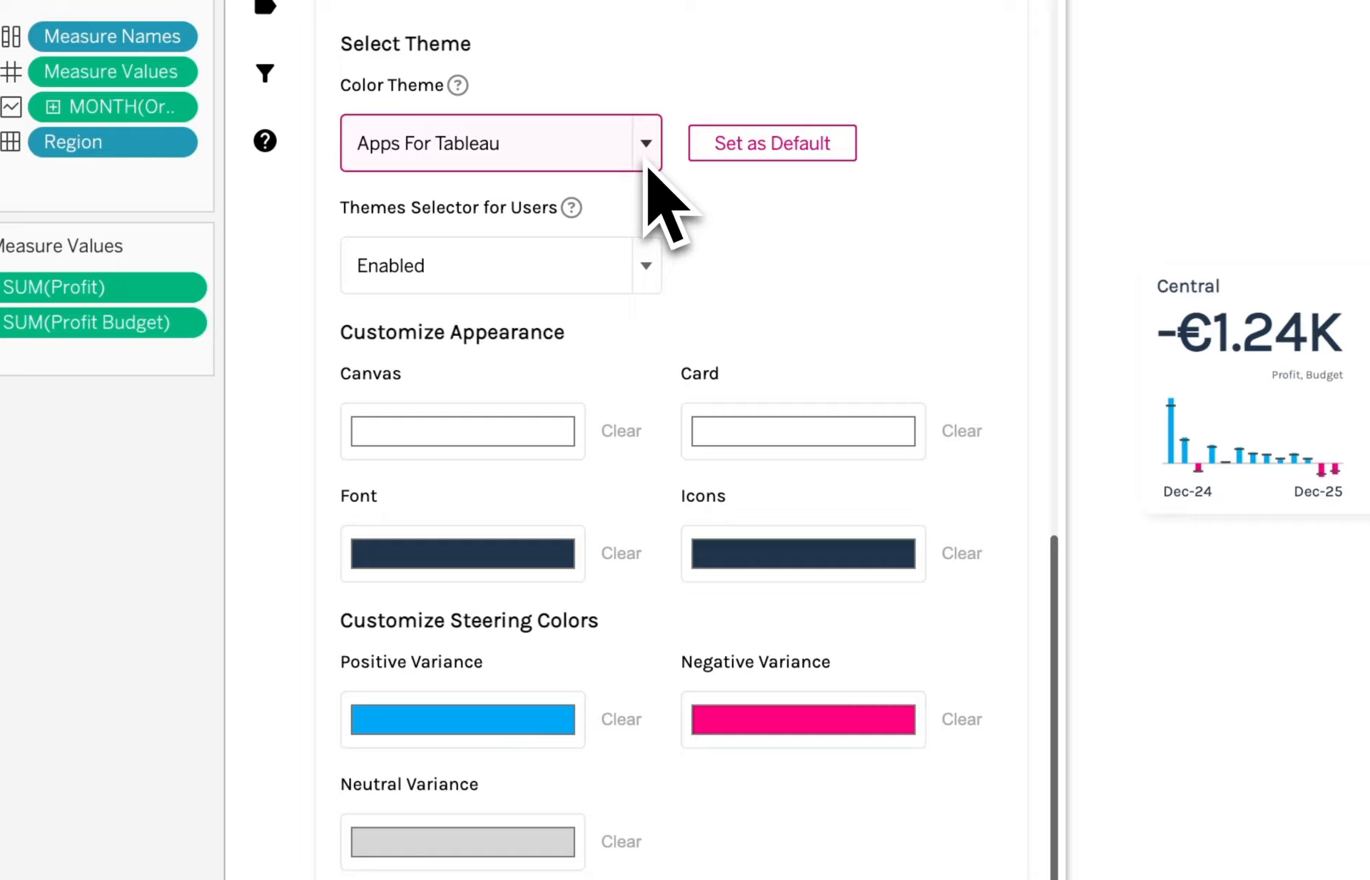
# Apply the Financial Times color theme.
pyautogui.click(647, 160)
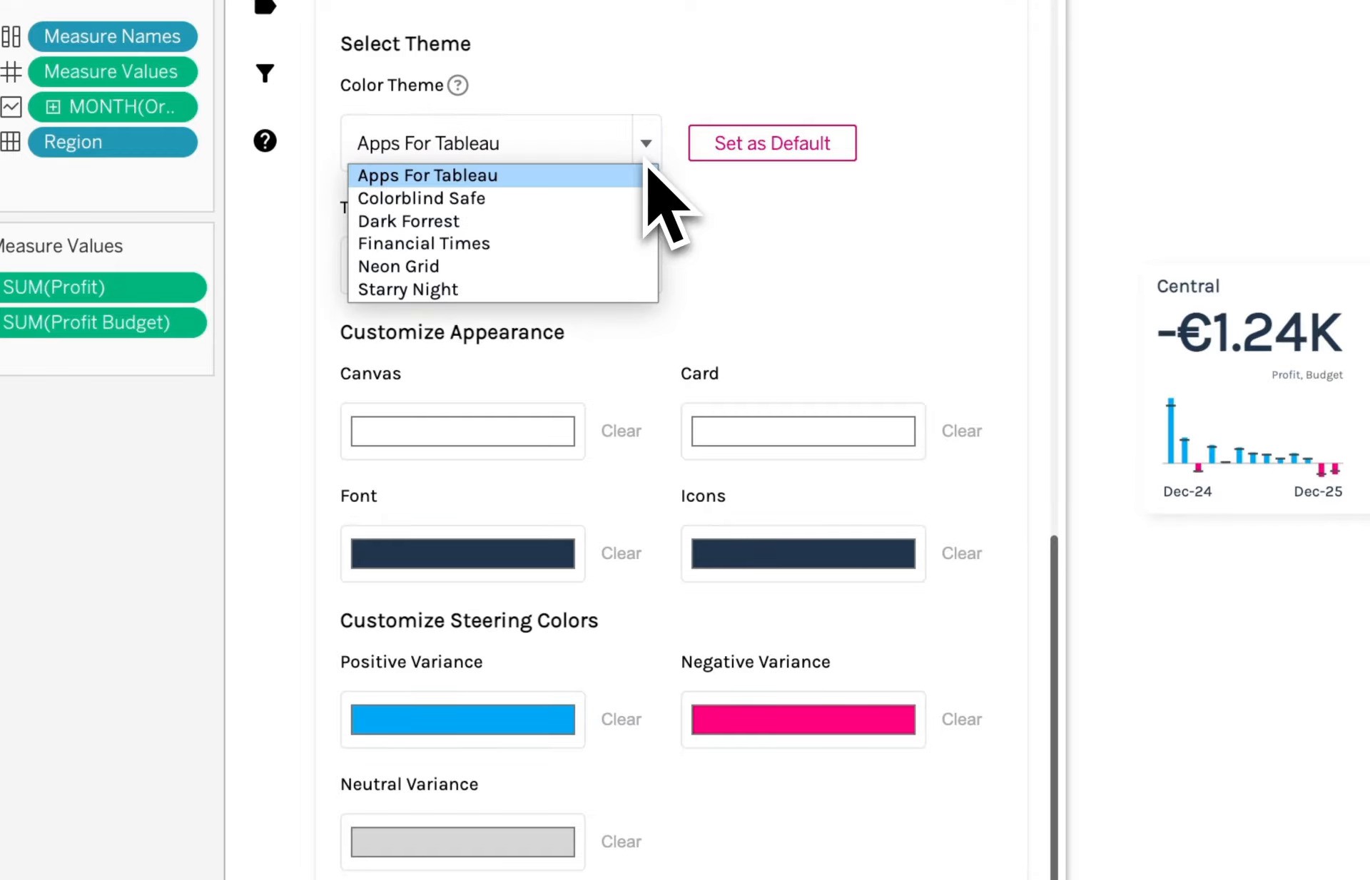
pyautogui.press('Down')
pyautogui.press('Down')
pyautogui.press('Return')
pyautogui.scroll(-1, 829, 271)
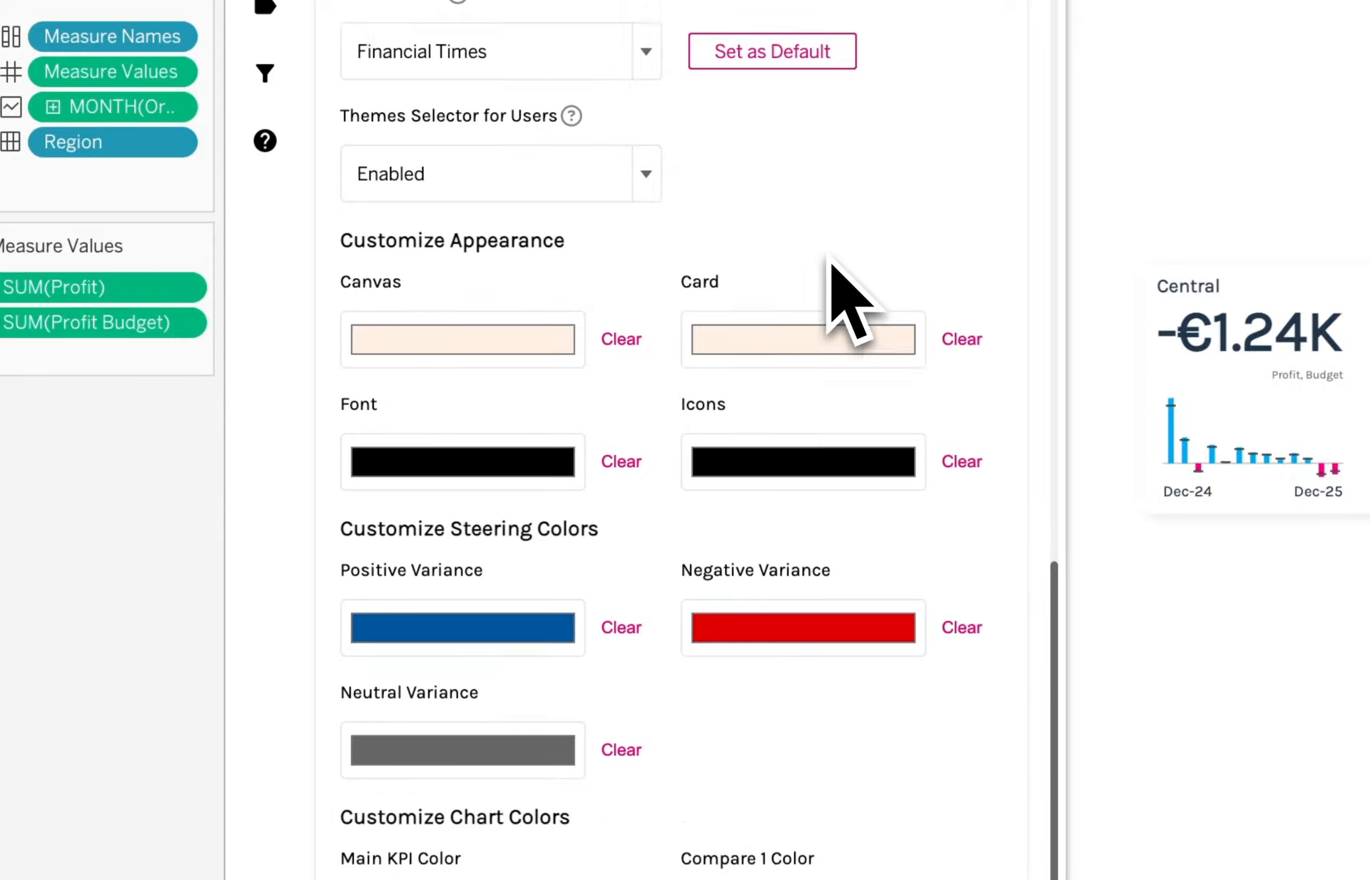
pyautogui.scroll(-4, 838, 278)
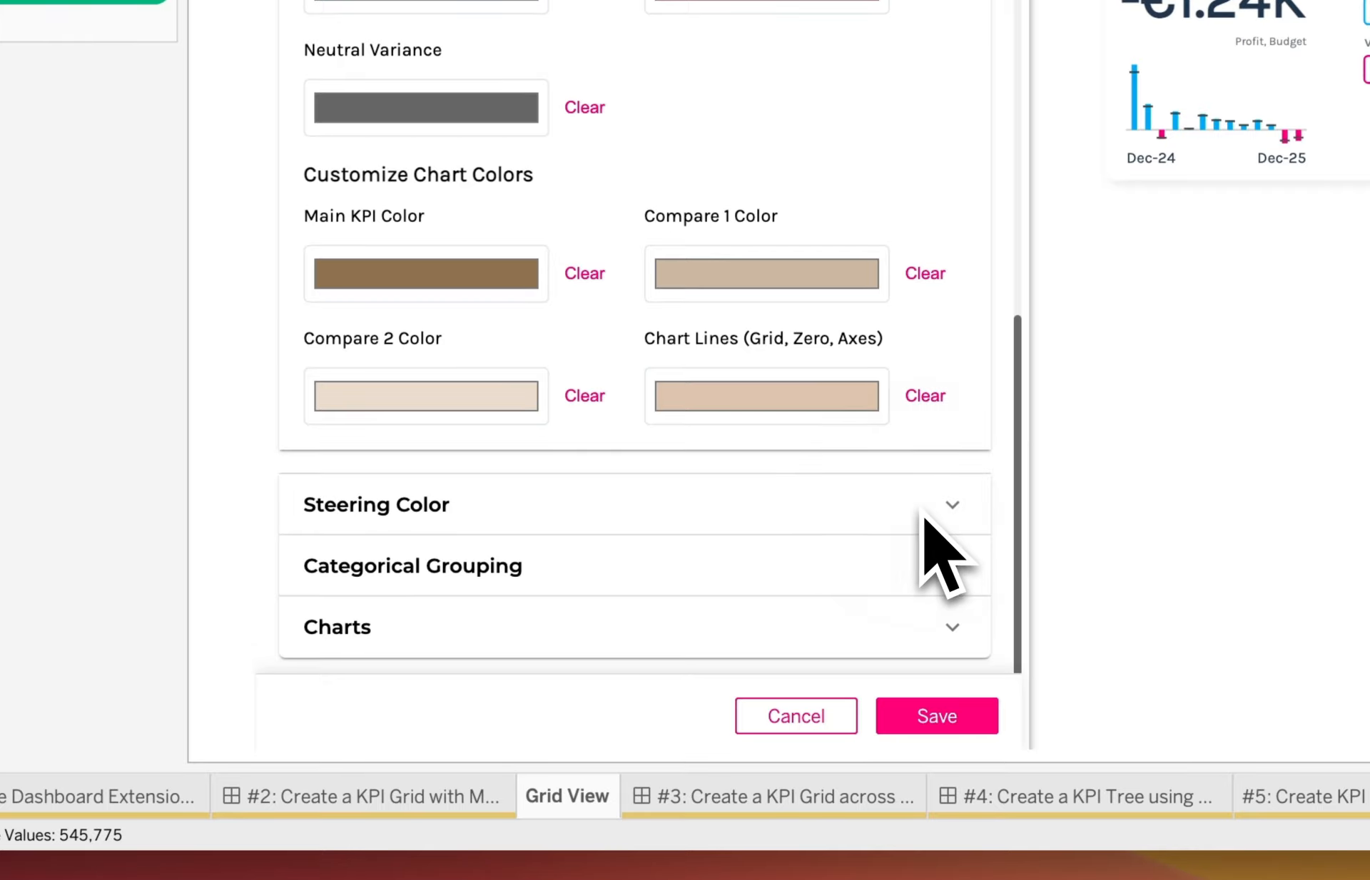
# Set Steering Color on Cards to Border, save, and close the settings panel.
pyautogui.click(917, 486)
pyautogui.scroll(-3, 657, 474)
pyautogui.click(657, 469)
pyautogui.click(613, 514)
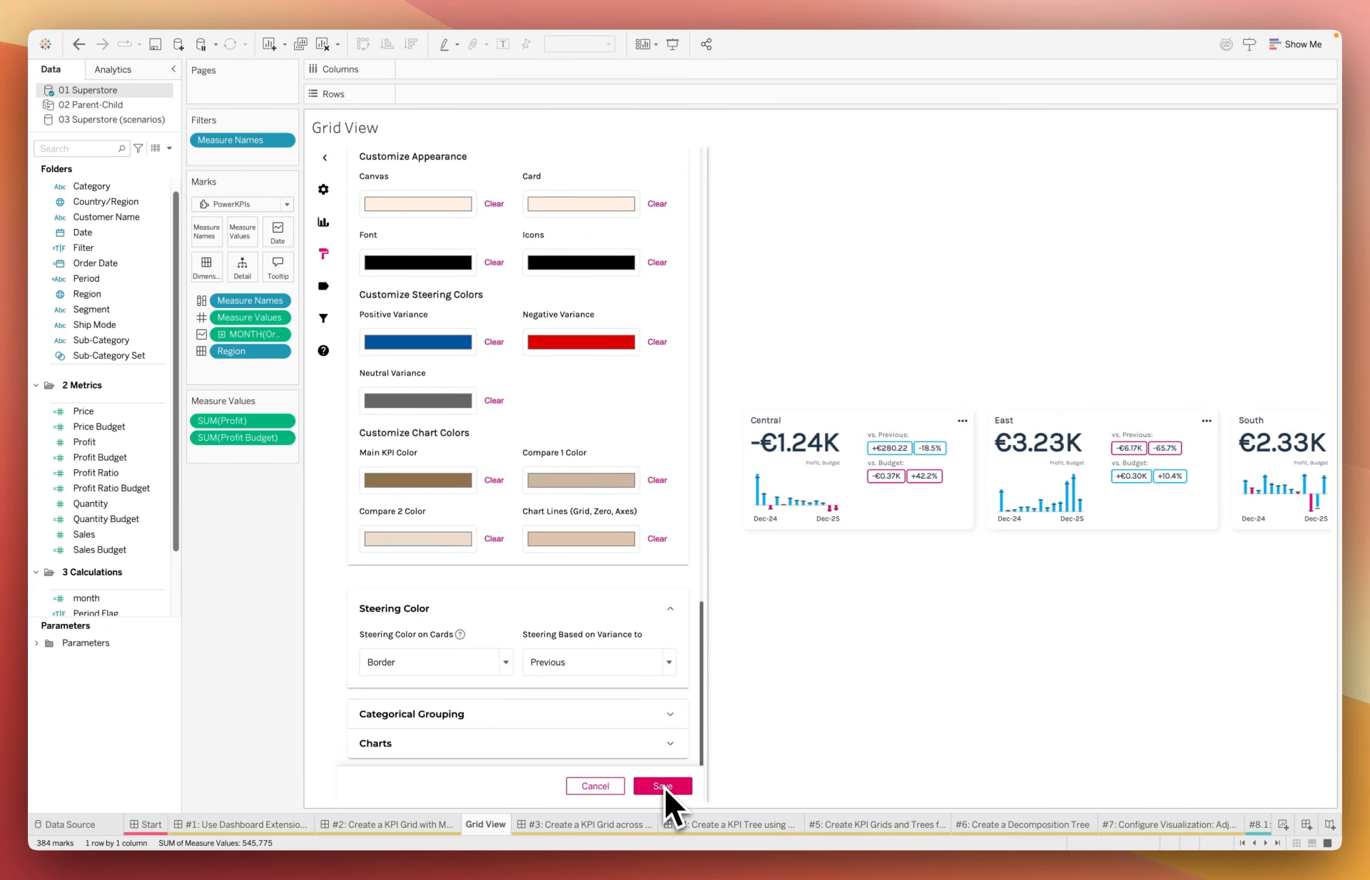
pyautogui.click(664, 785)
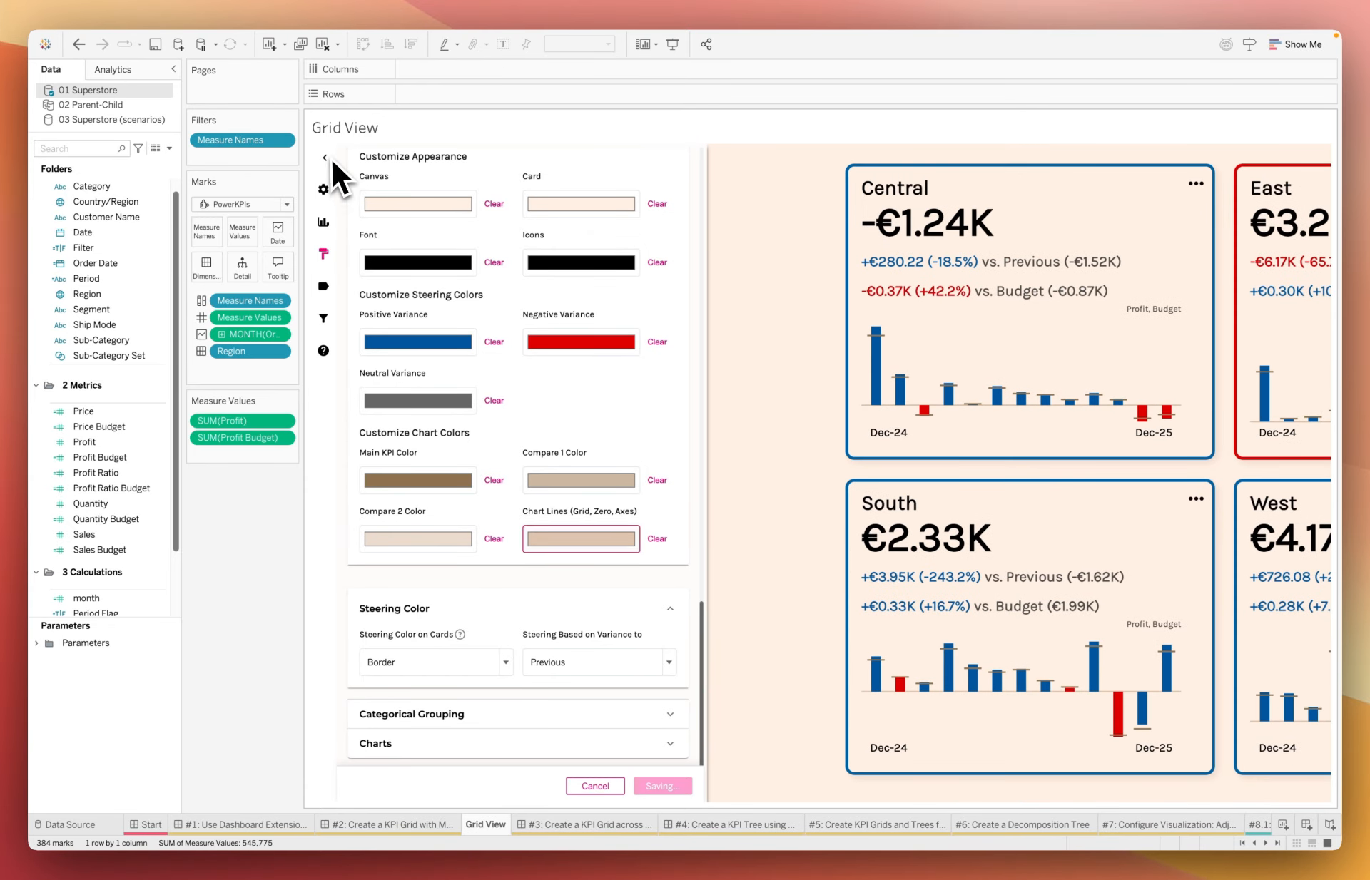
pyautogui.click(329, 157)
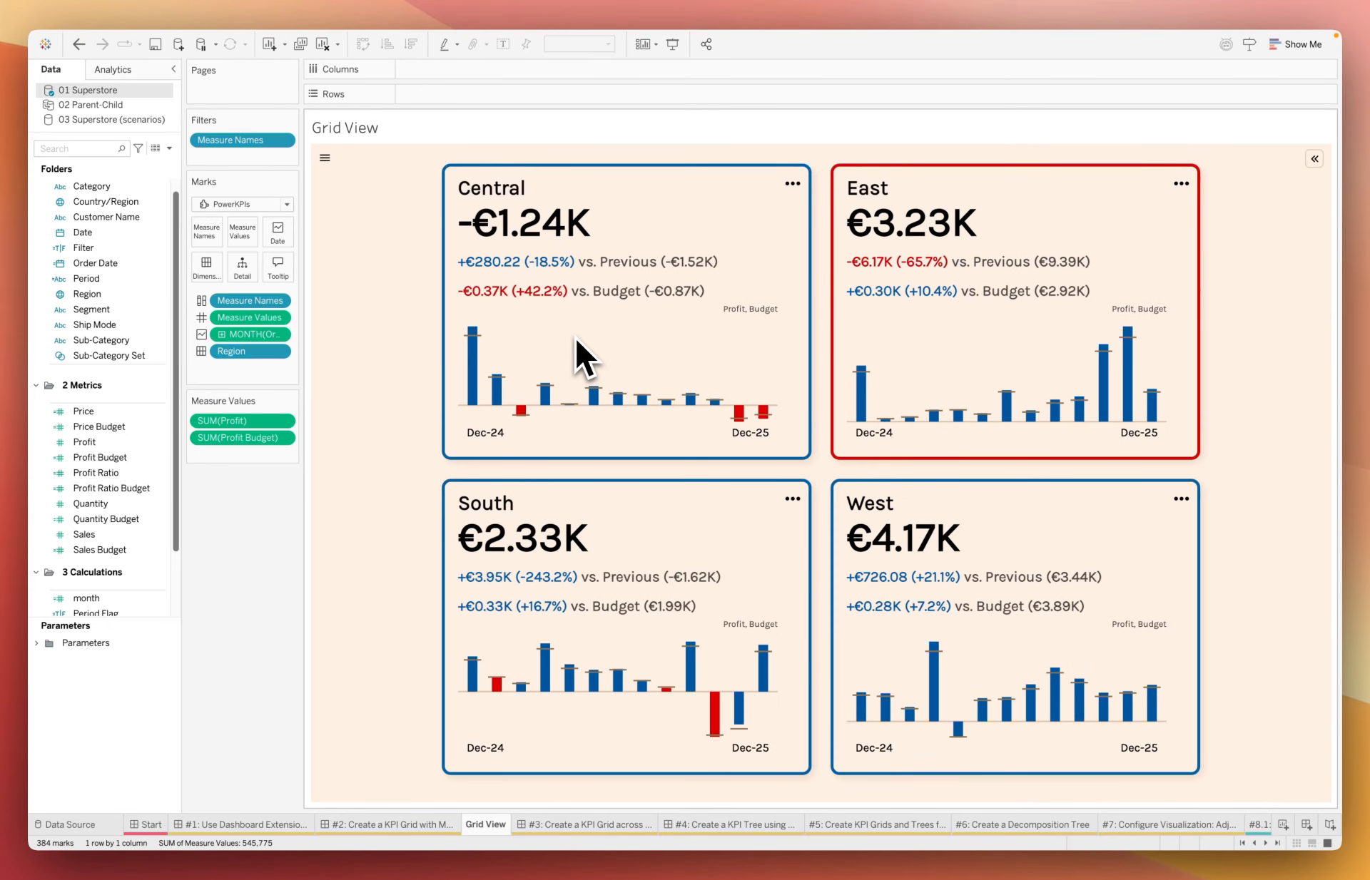